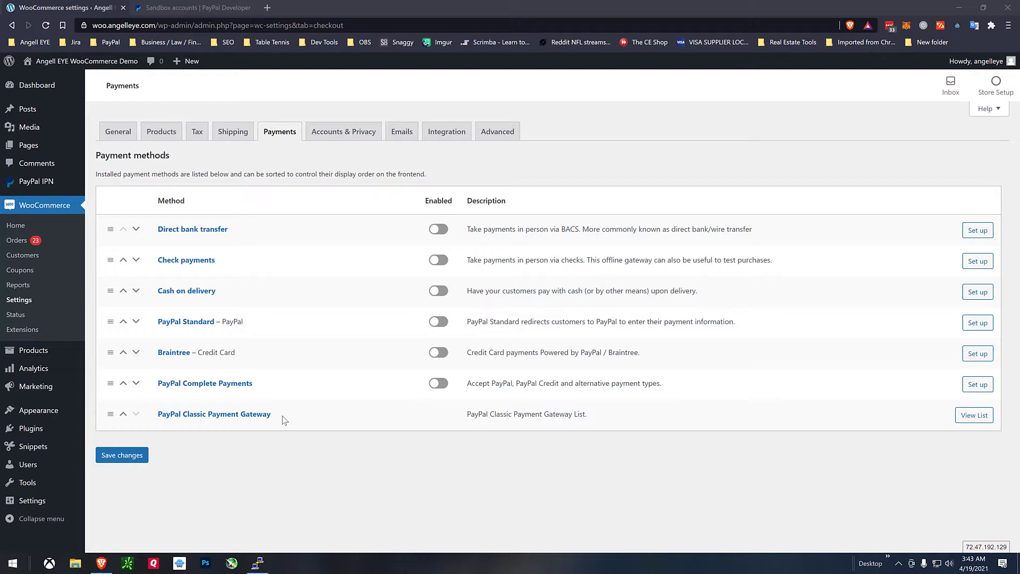
# Glance at the PayPal Classic gateway settings, leave without saving, and go to PayPal Complete Payments.
pyautogui.click(242, 419)
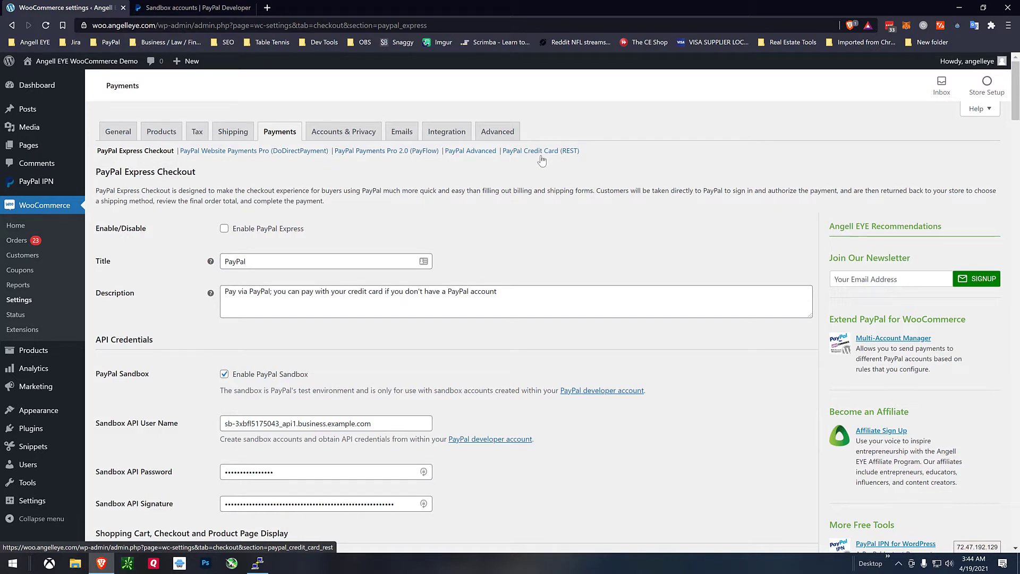
pyautogui.click(252, 134)
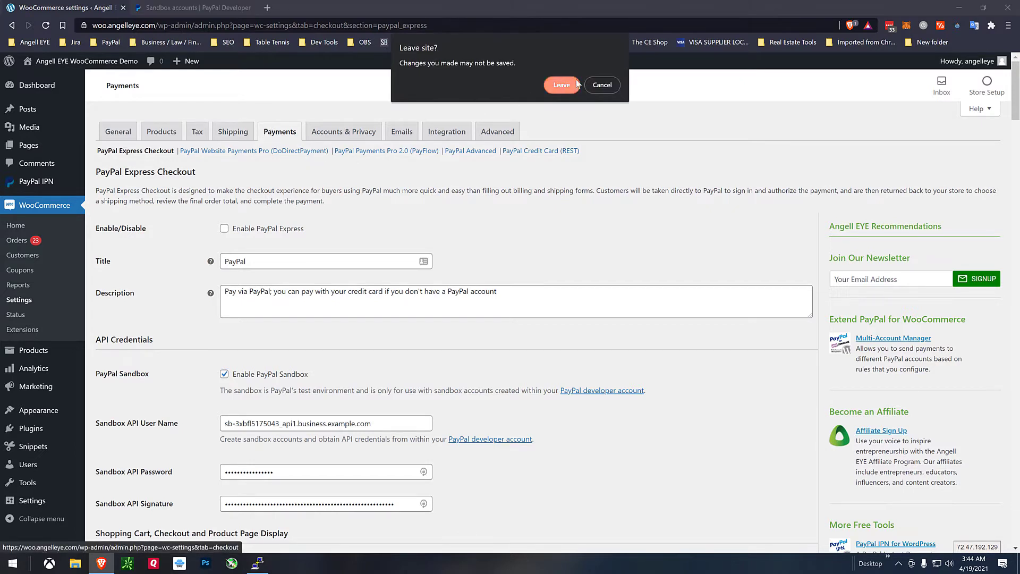
pyautogui.click(577, 83)
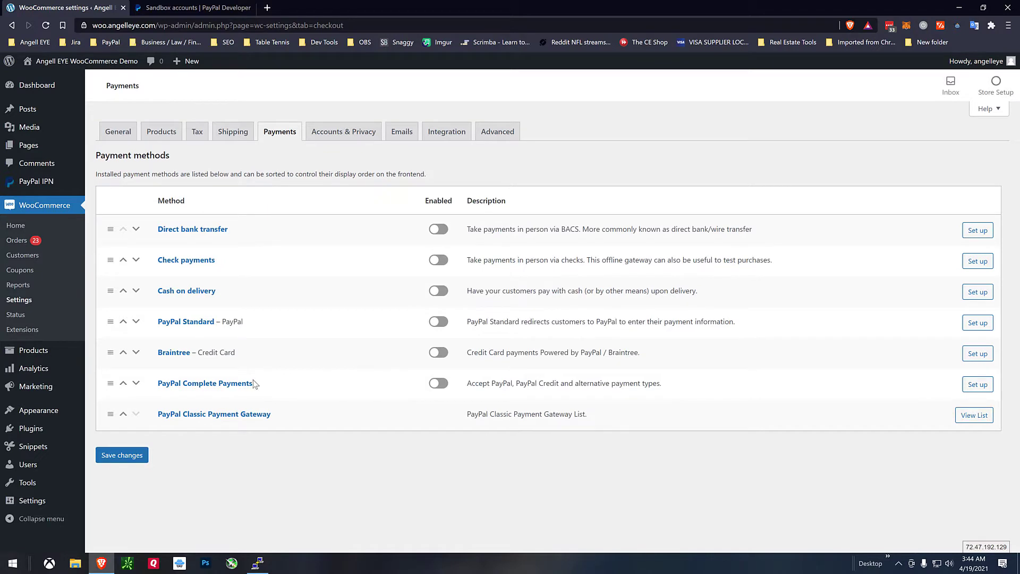
pyautogui.click(227, 390)
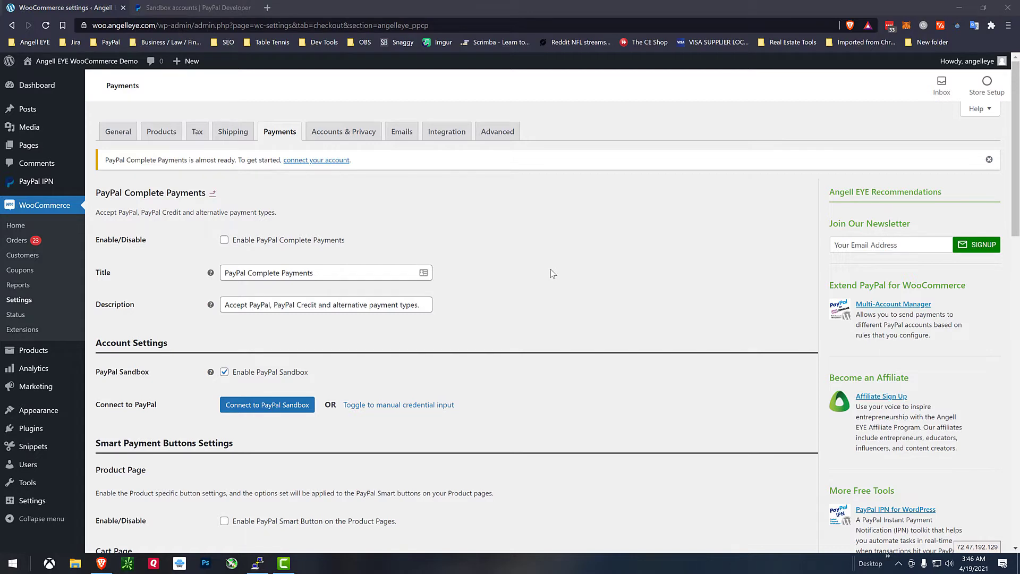
# Enable PayPal Complete Payments and start the Connect to PayPal Sandbox flow.
pyautogui.click(324, 240)
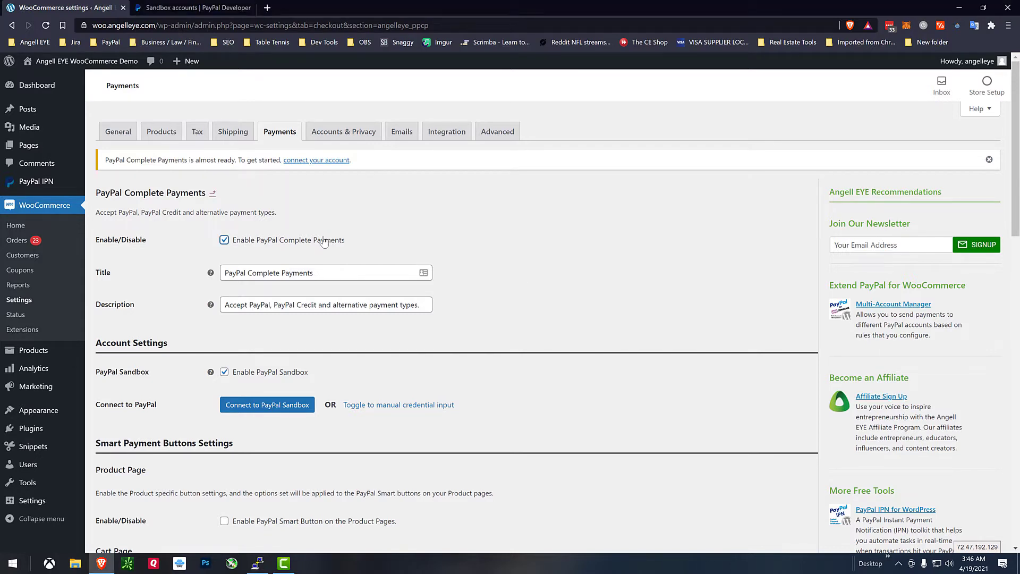
pyautogui.scroll(-1, 528, 270)
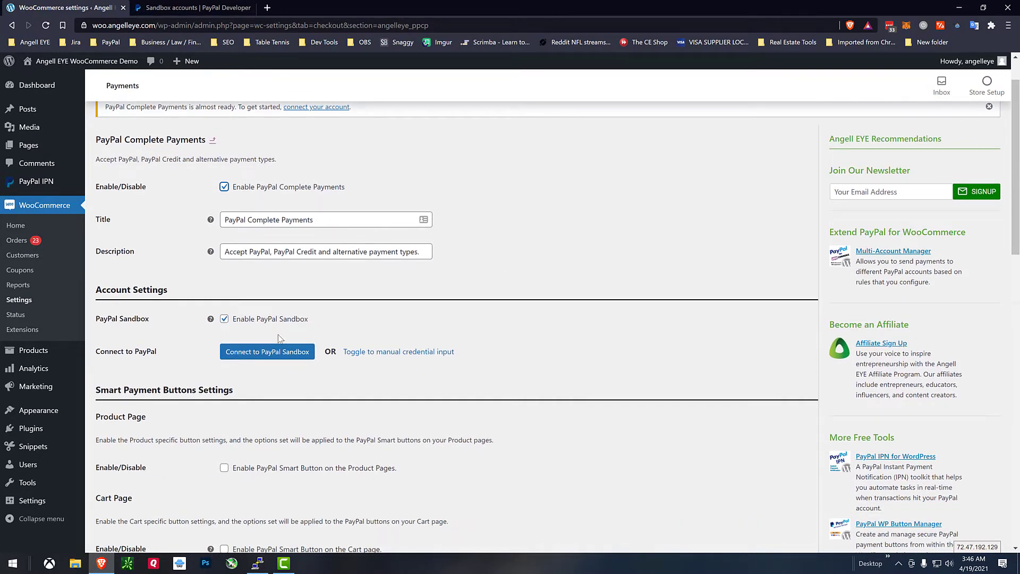
pyautogui.click(265, 351)
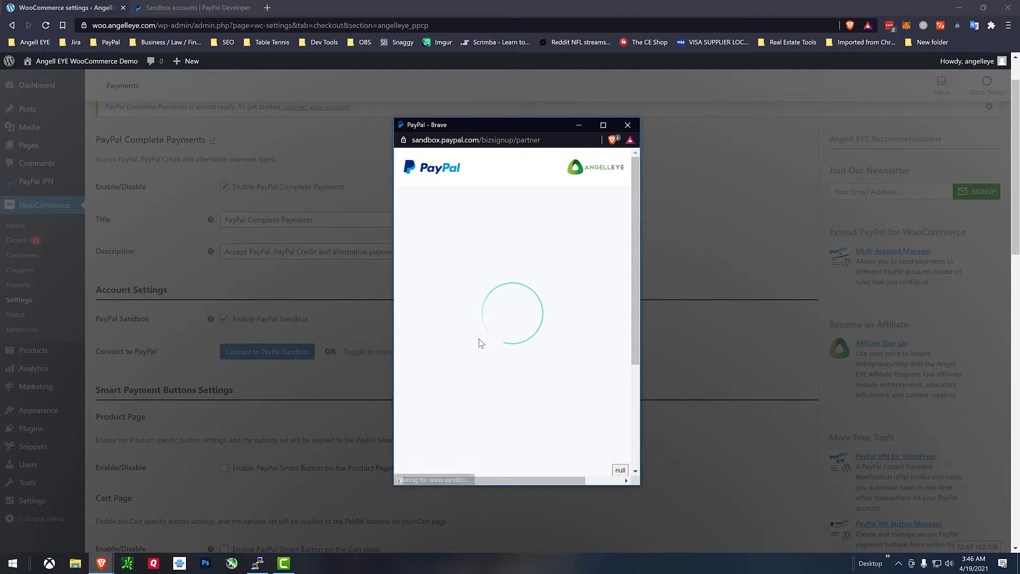
# Sign in with the sandbox seller's e-mail and agree to connect the account to the store.
pyautogui.click(506, 368)
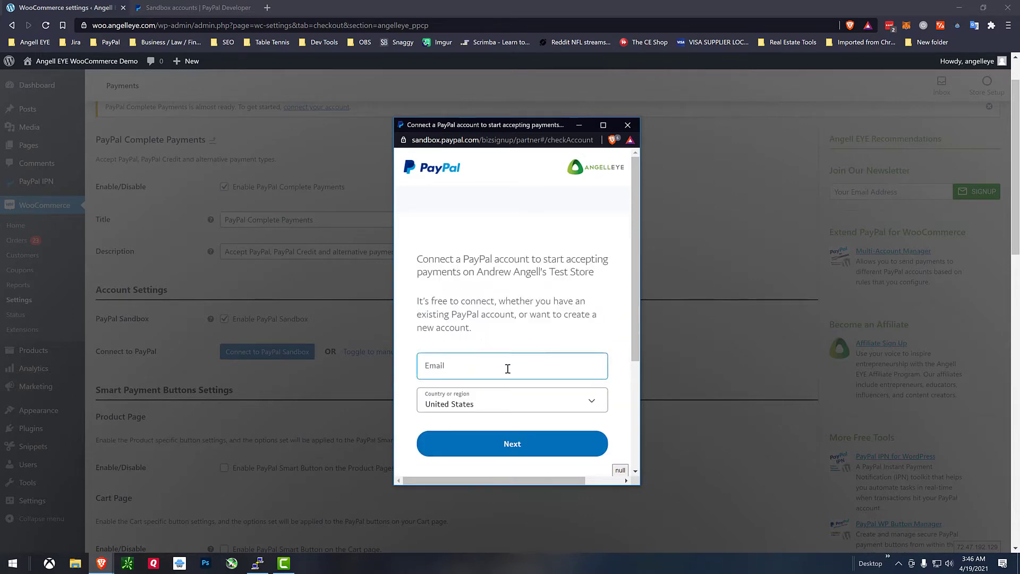
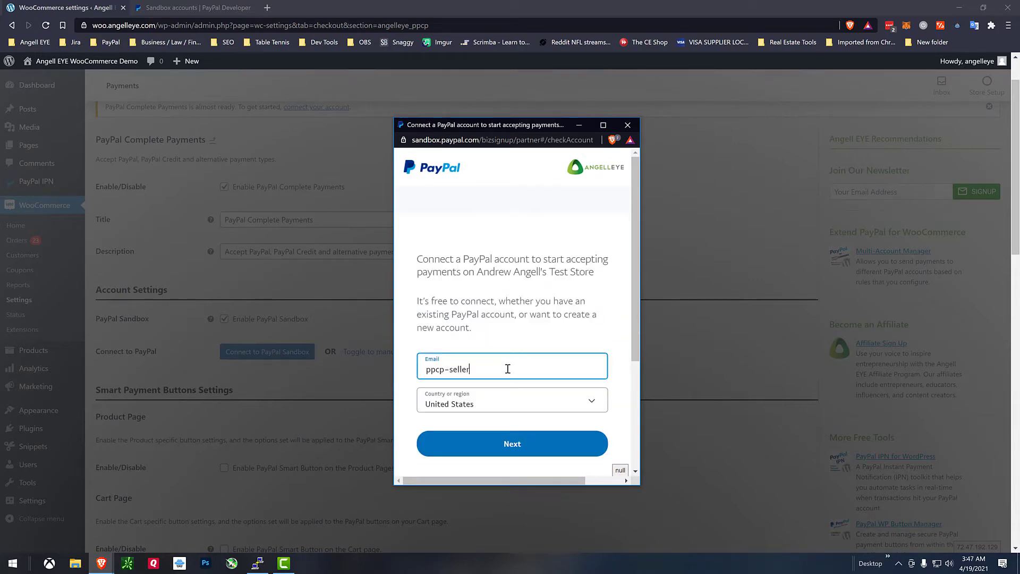
pyautogui.click(507, 444)
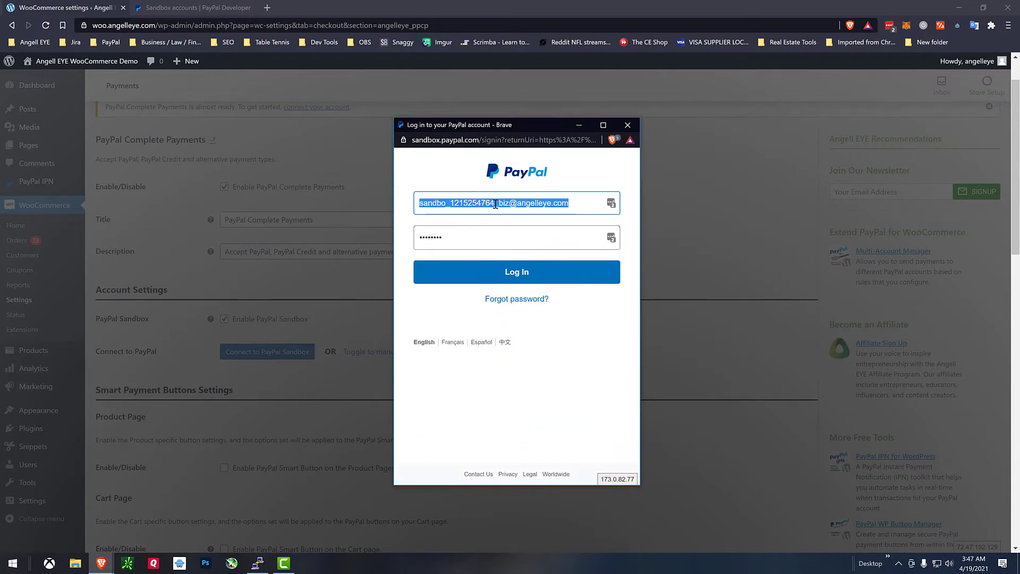
pyautogui.click(541, 197)
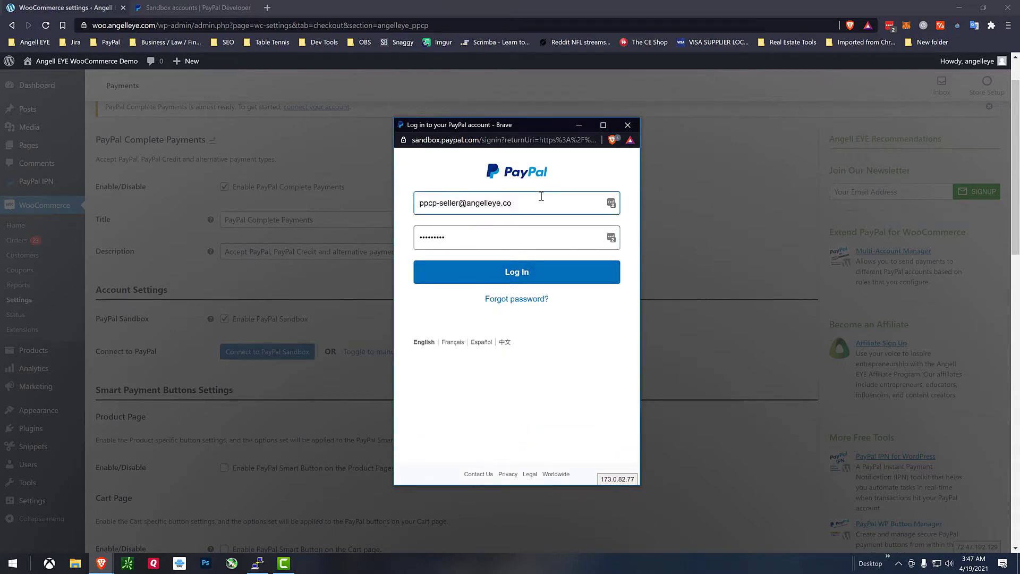
pyautogui.click(519, 274)
pyautogui.click(518, 319)
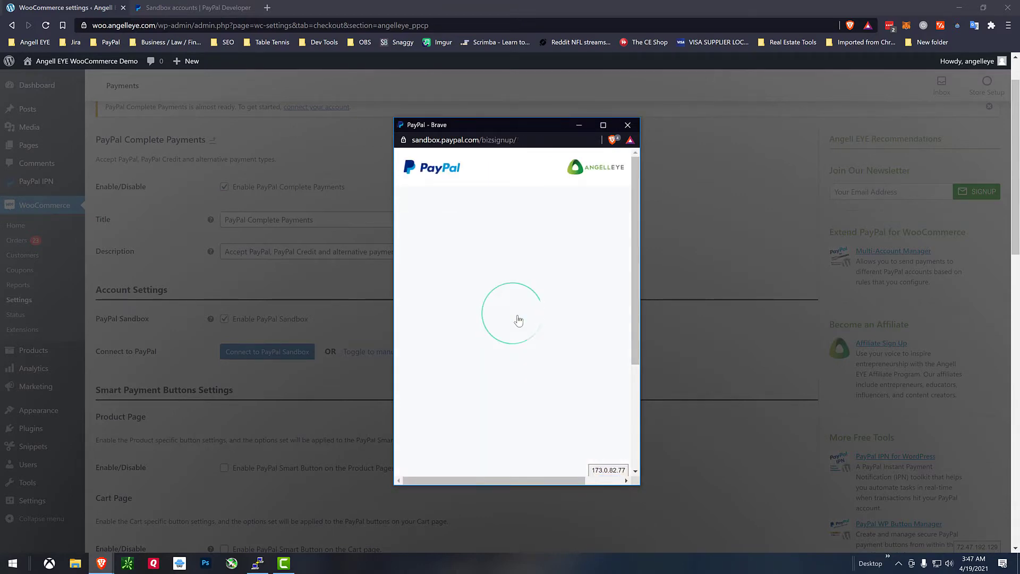
pyautogui.click(513, 365)
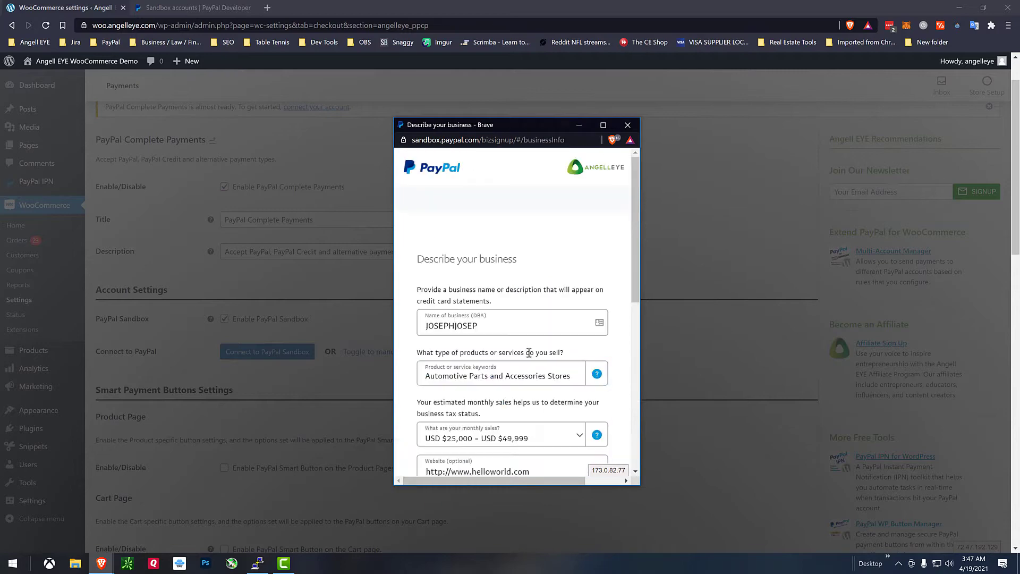
# Enter the customer service phone number and submit the business details.
pyautogui.scroll(-6, 517, 308)
pyautogui.click(527, 280)
pyautogui.write('816) ')
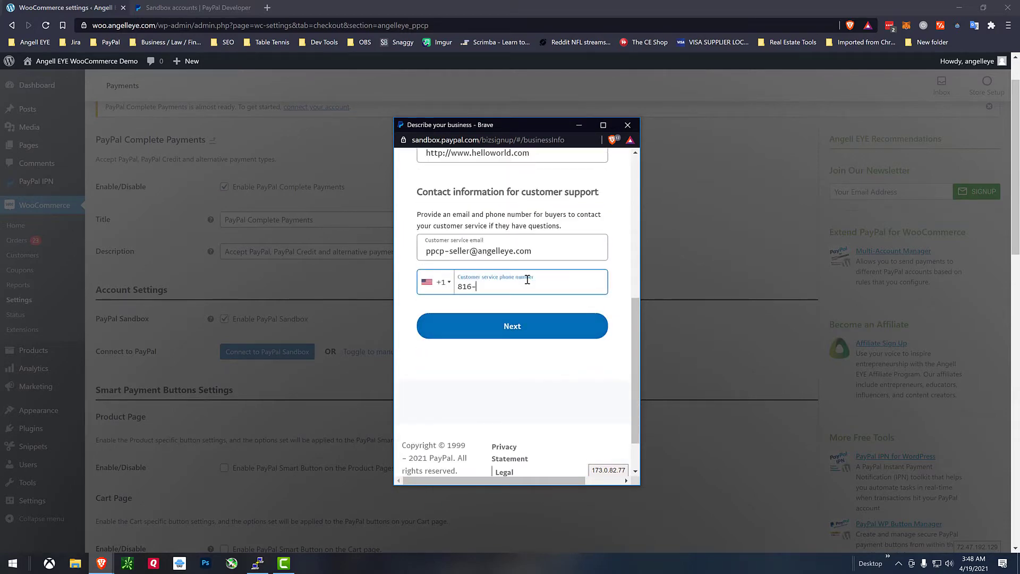
pyautogui.write('555-5555')
pyautogui.click(524, 328)
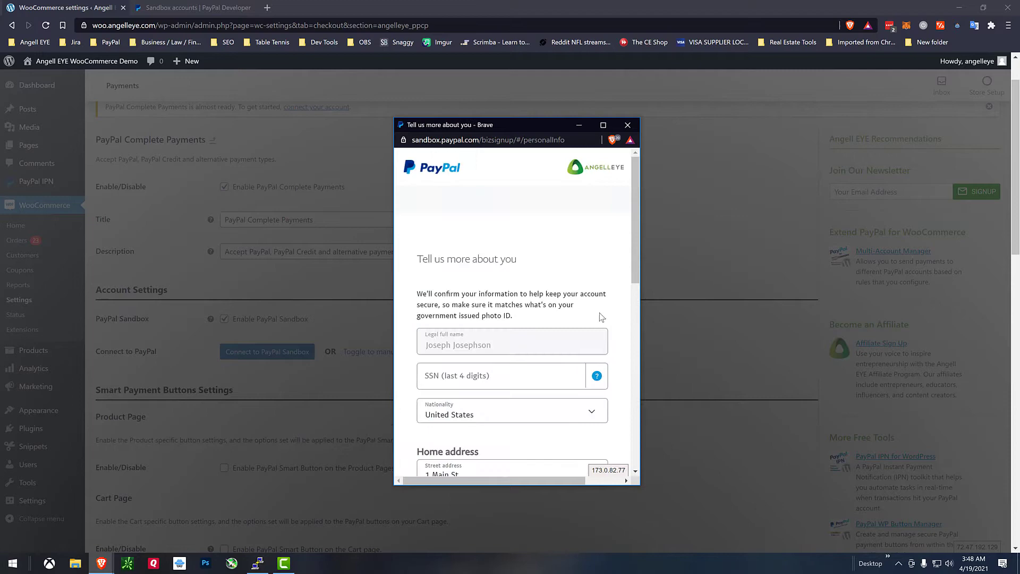
# Enter the SSN last four digits, accept the Advanced Card agreement, finish onboarding and return to the store.
pyautogui.scroll(-2, 603, 314)
pyautogui.click(487, 274)
pyautogui.write('1234')
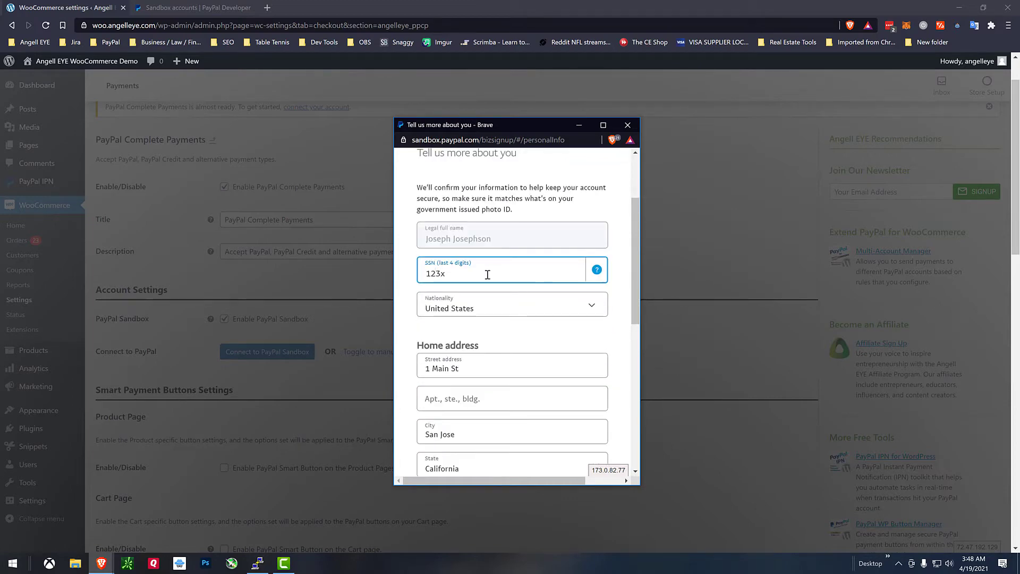
pyautogui.scroll(-4, 599, 342)
pyautogui.click(421, 319)
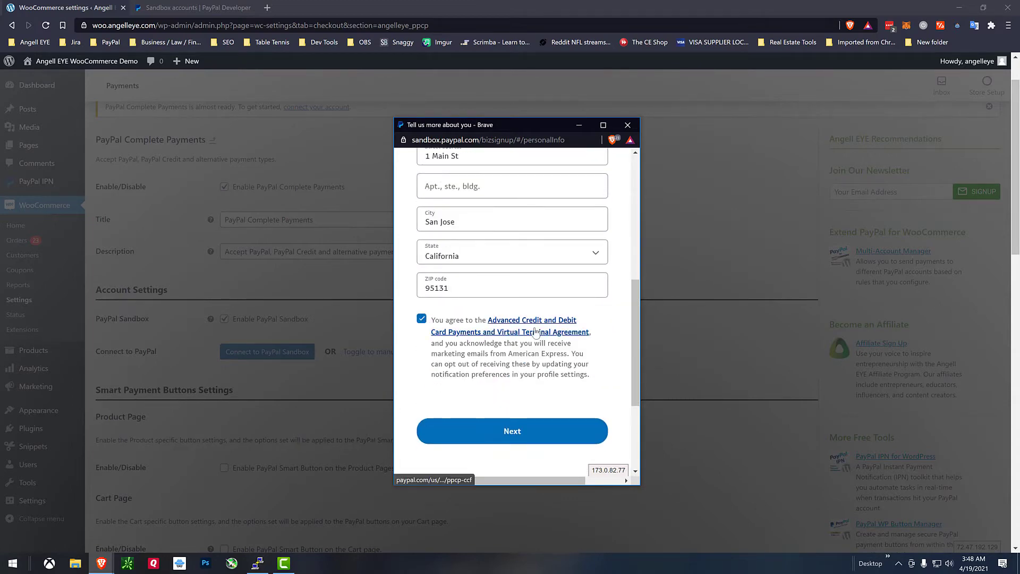
pyautogui.click(513, 432)
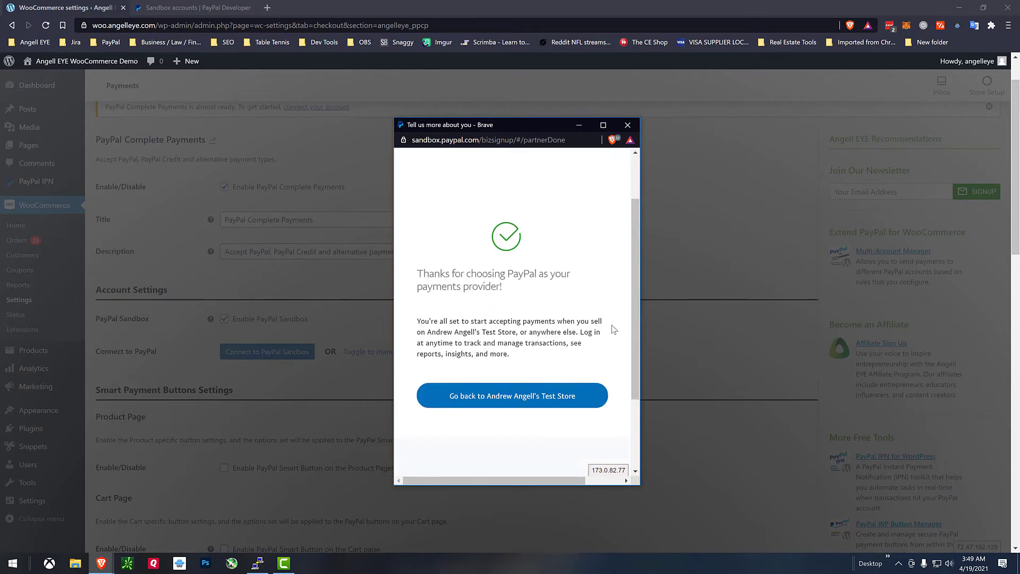
pyautogui.click(520, 362)
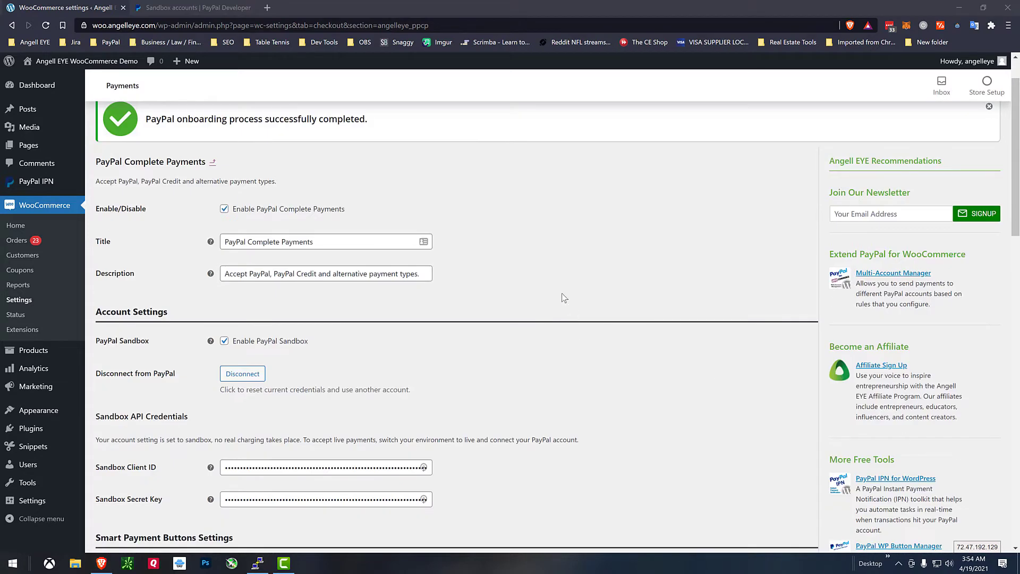
# Enable PayPal Smart Buttons on the product, cart and checkout pages, then scroll to Pay Later Messaging.
pyautogui.scroll(-3, 520, 335)
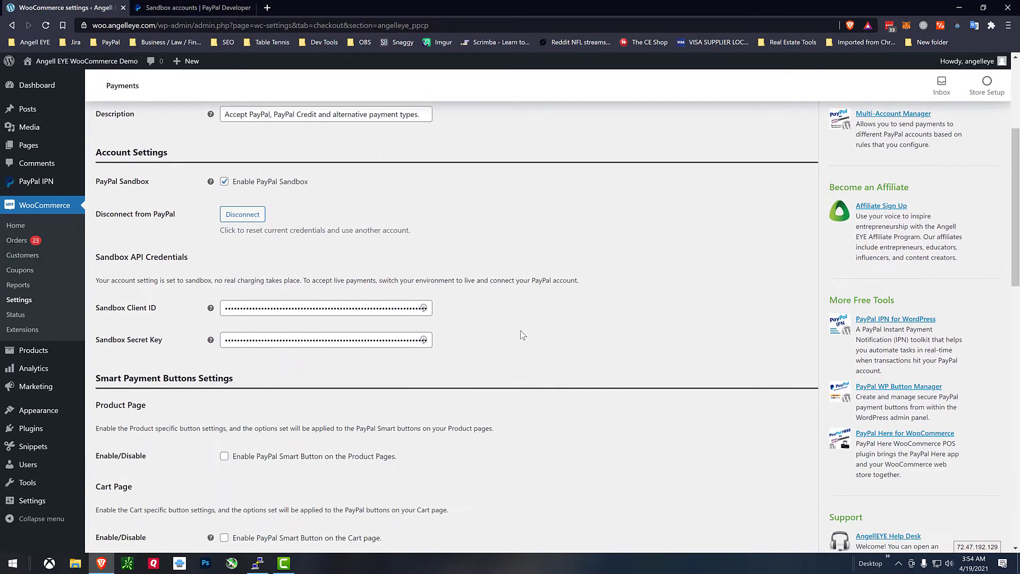
pyautogui.scroll(-2, 504, 338)
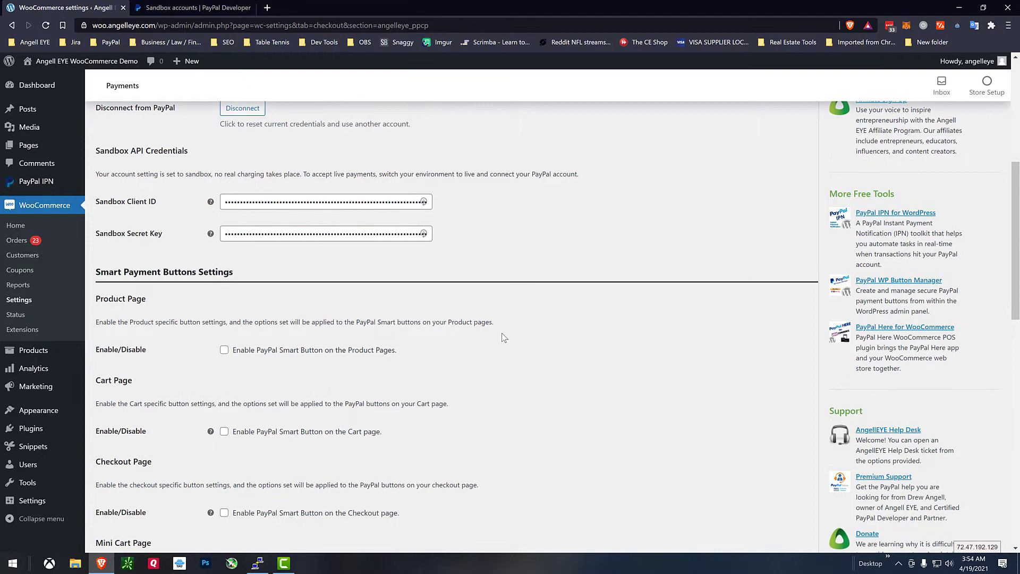
pyautogui.scroll(-3, 504, 338)
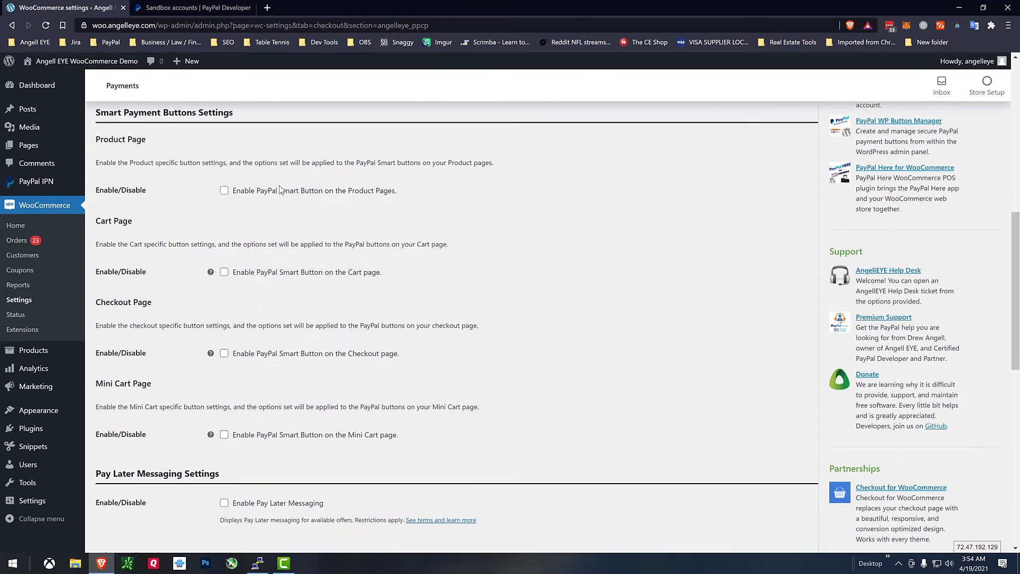
pyautogui.click(269, 192)
pyautogui.scroll(-1, 278, 197)
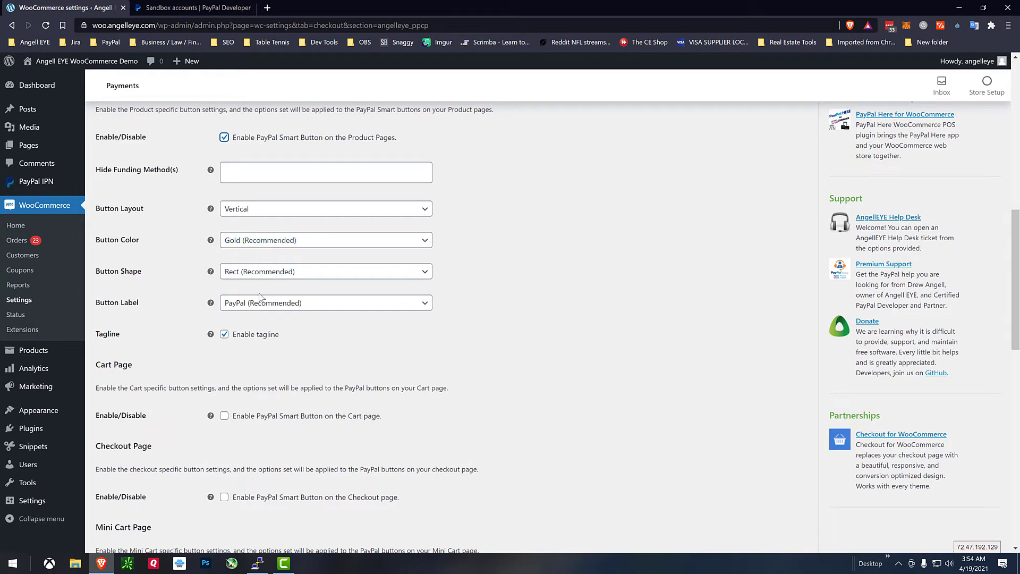
pyautogui.scroll(-3, 412, 353)
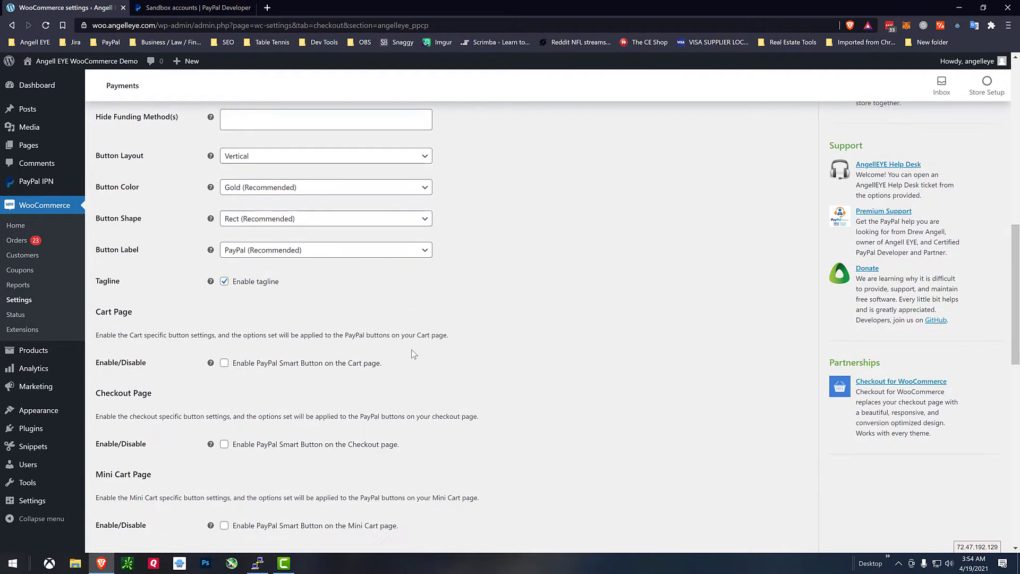
pyautogui.click(300, 261)
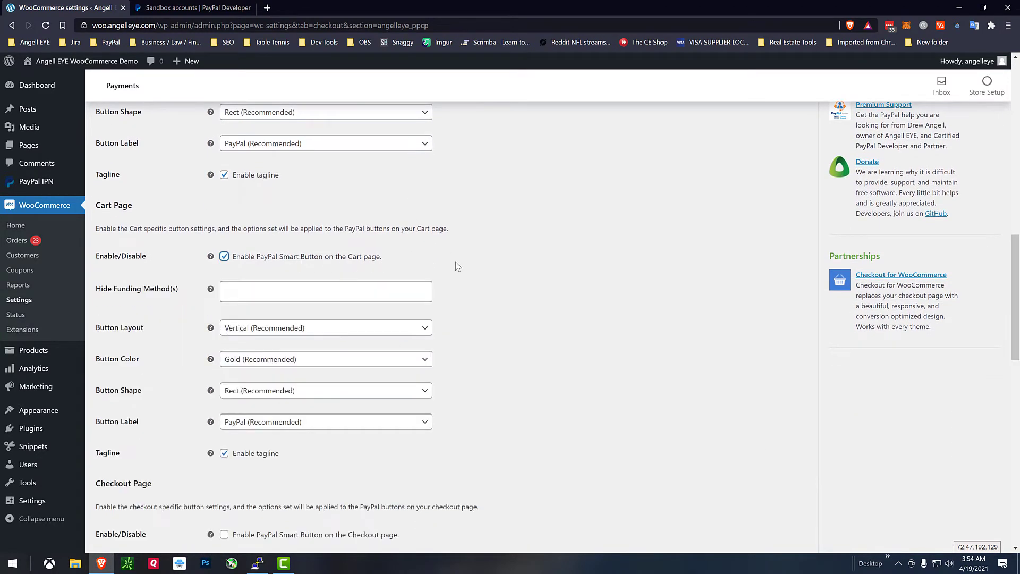
pyautogui.scroll(-1, 487, 269)
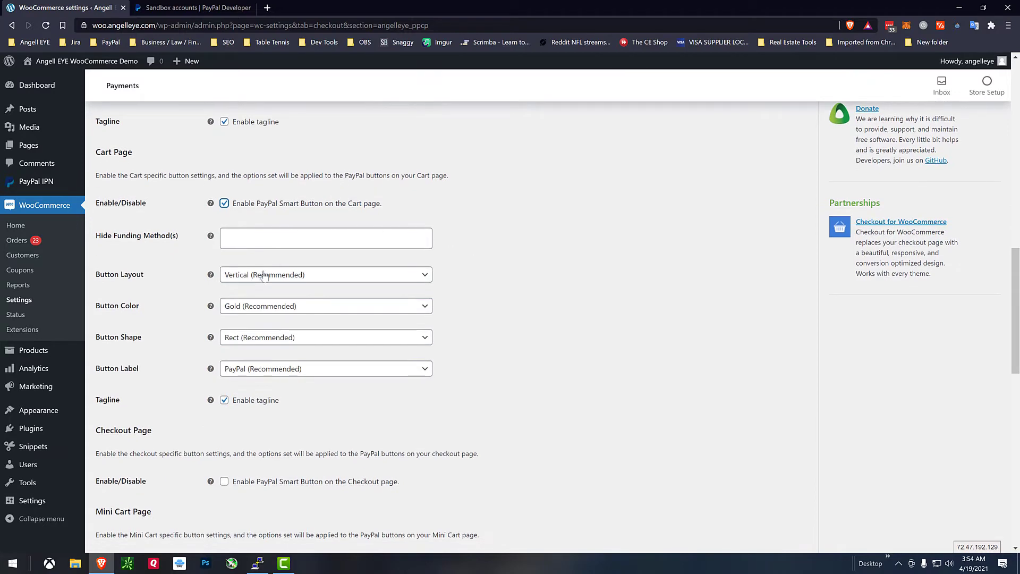
pyautogui.scroll(-4, 383, 390)
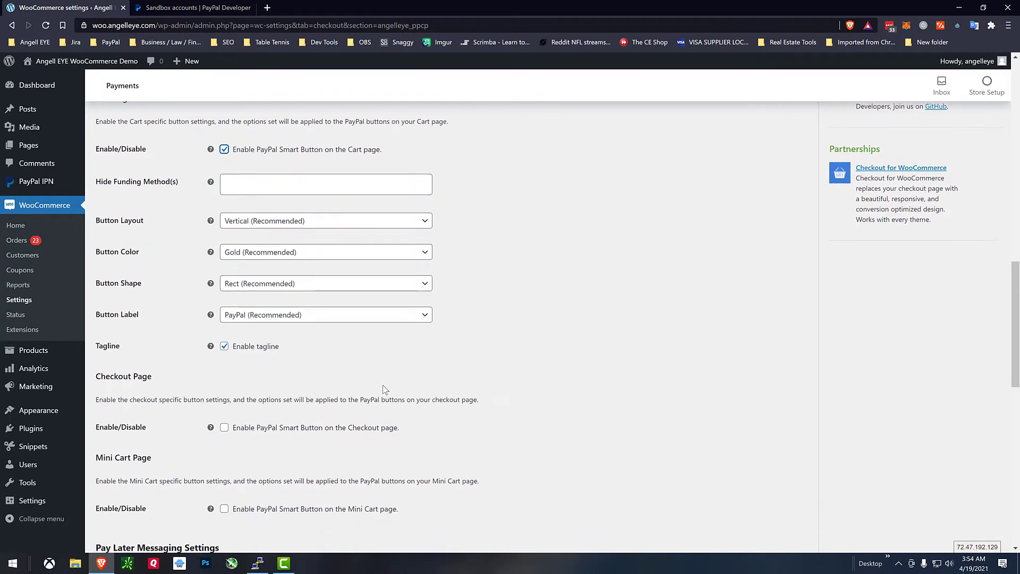
pyautogui.click(263, 270)
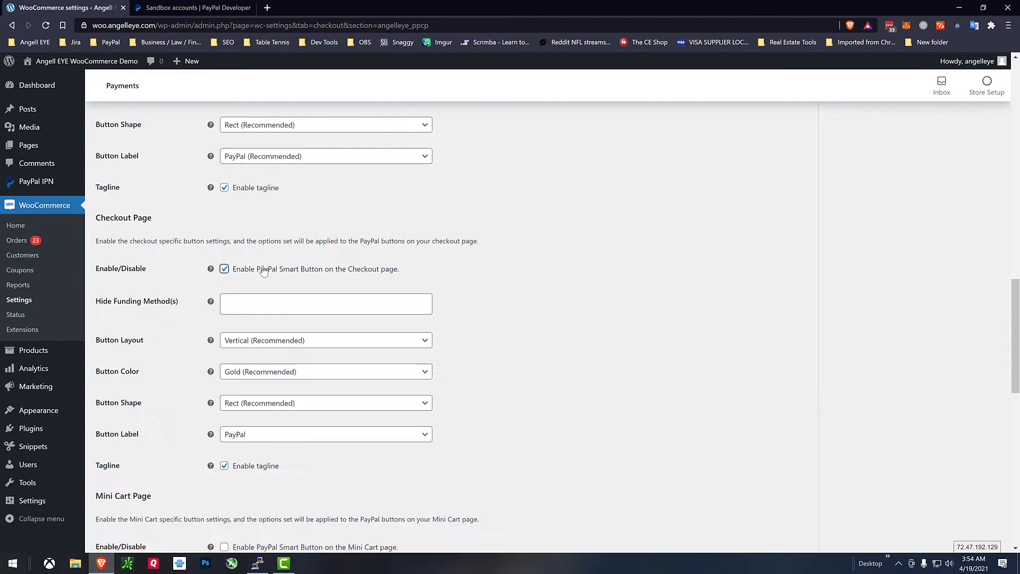
pyautogui.scroll(-2, 476, 296)
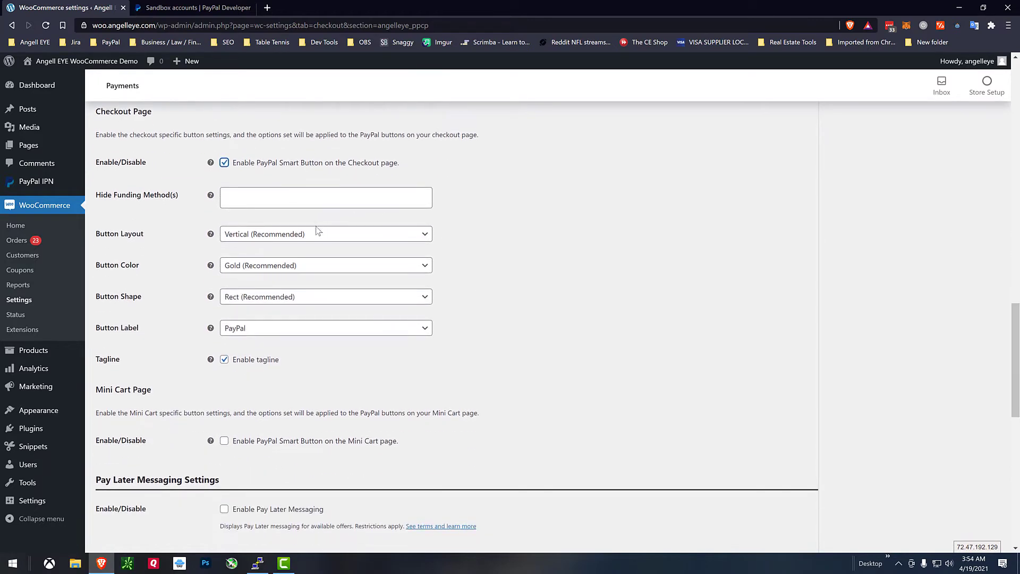
pyautogui.scroll(-3, 353, 348)
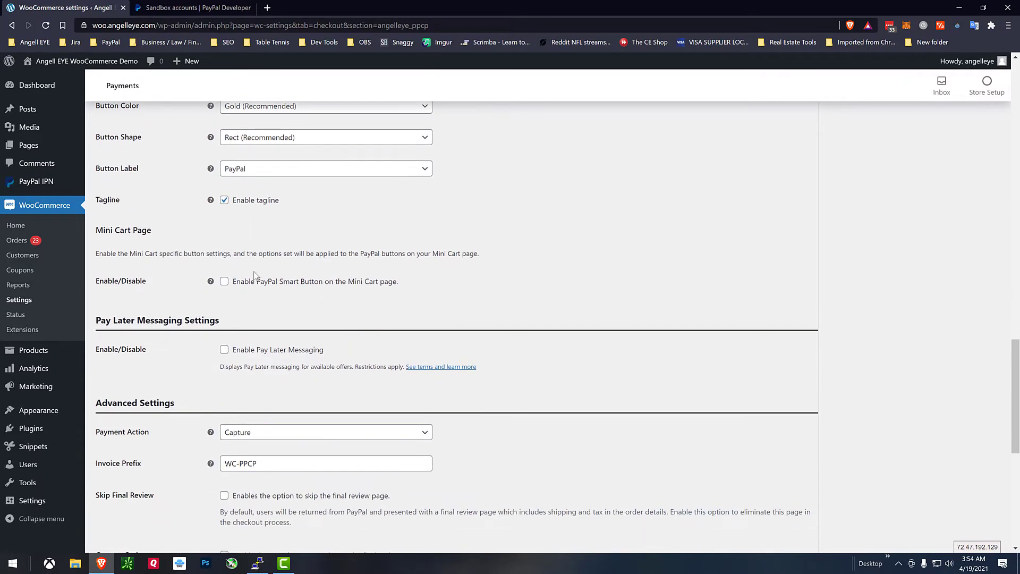
pyautogui.scroll(-2, 255, 277)
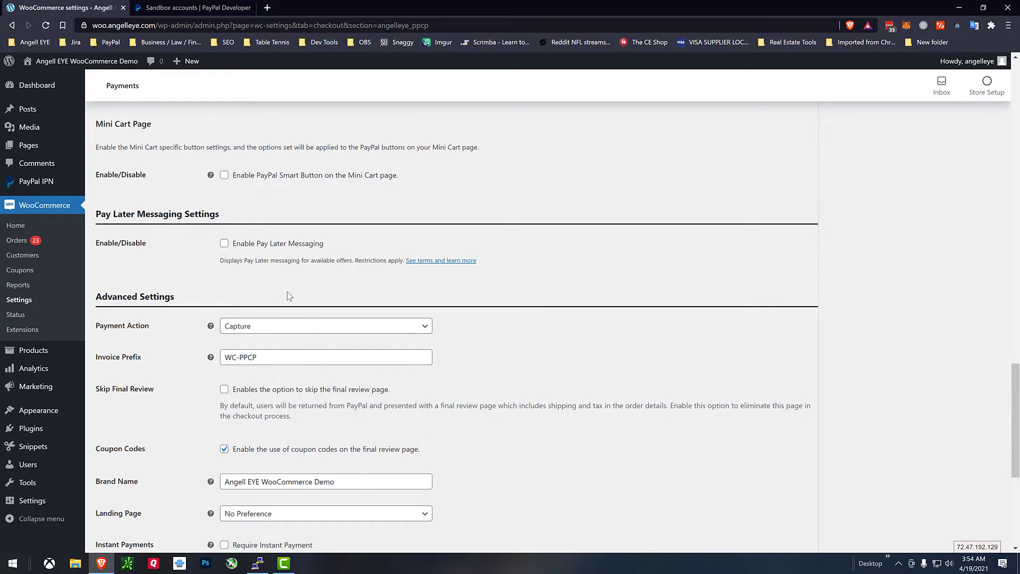
pyautogui.scroll(-1, 289, 296)
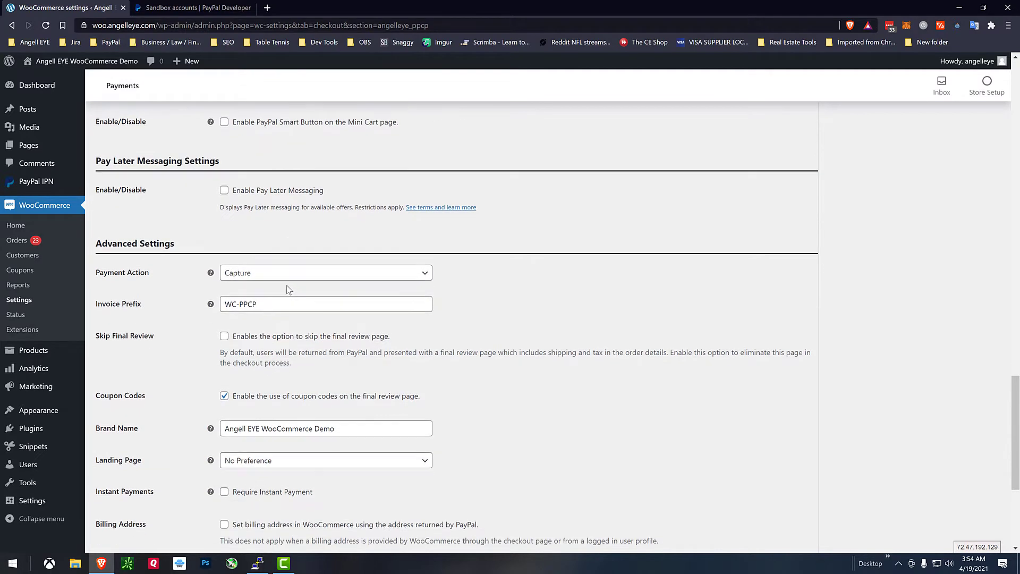
# Turn on Pay Later Messaging, review its per-page layout options, and save the PayPal settings.
pyautogui.click(266, 196)
pyautogui.scroll(-1, 244, 218)
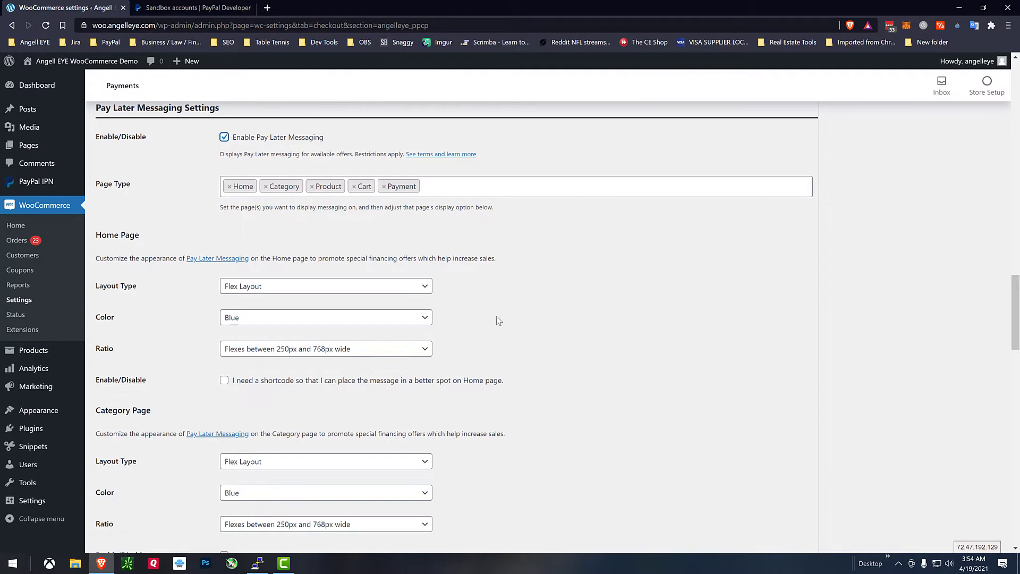
pyautogui.scroll(-2, 499, 320)
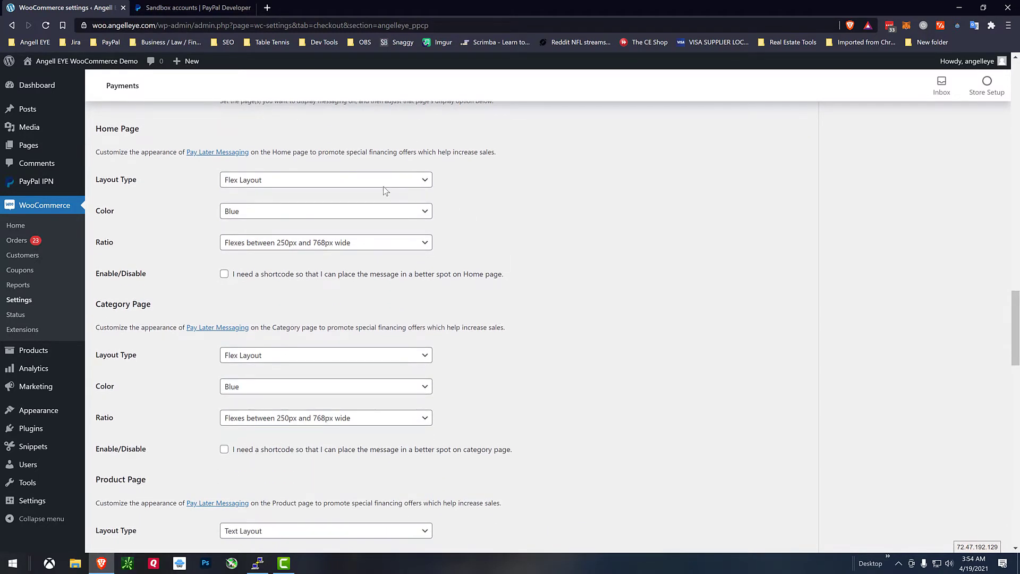
pyautogui.scroll(-1, 502, 321)
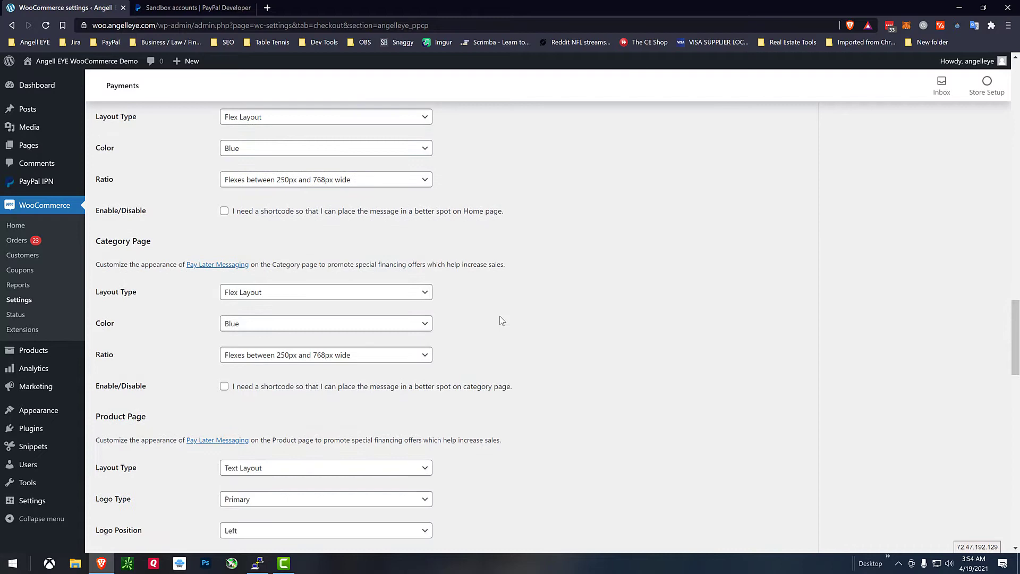
pyautogui.scroll(-5, 502, 321)
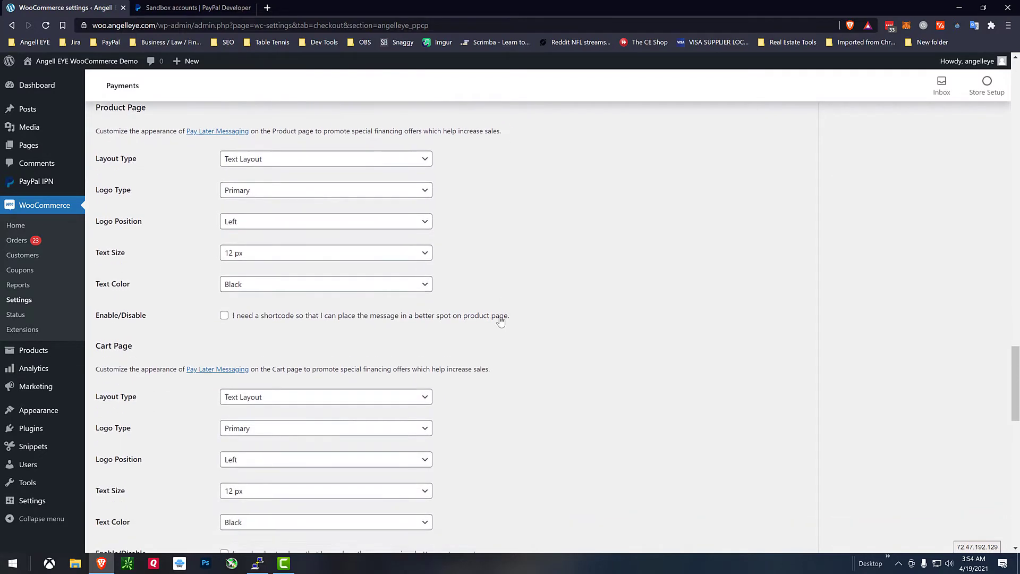
pyautogui.scroll(-5, 500, 321)
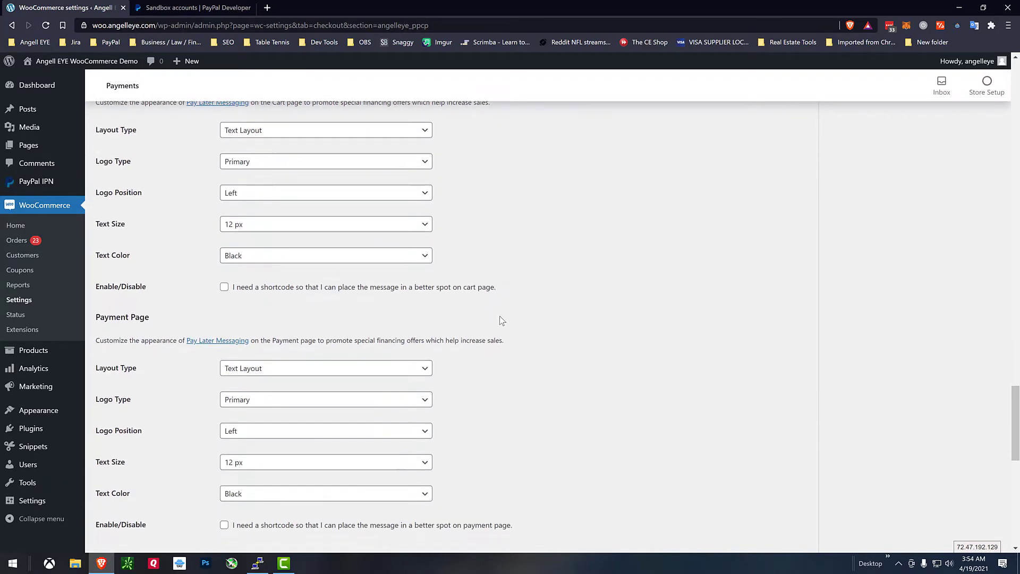
pyautogui.scroll(-7, 502, 321)
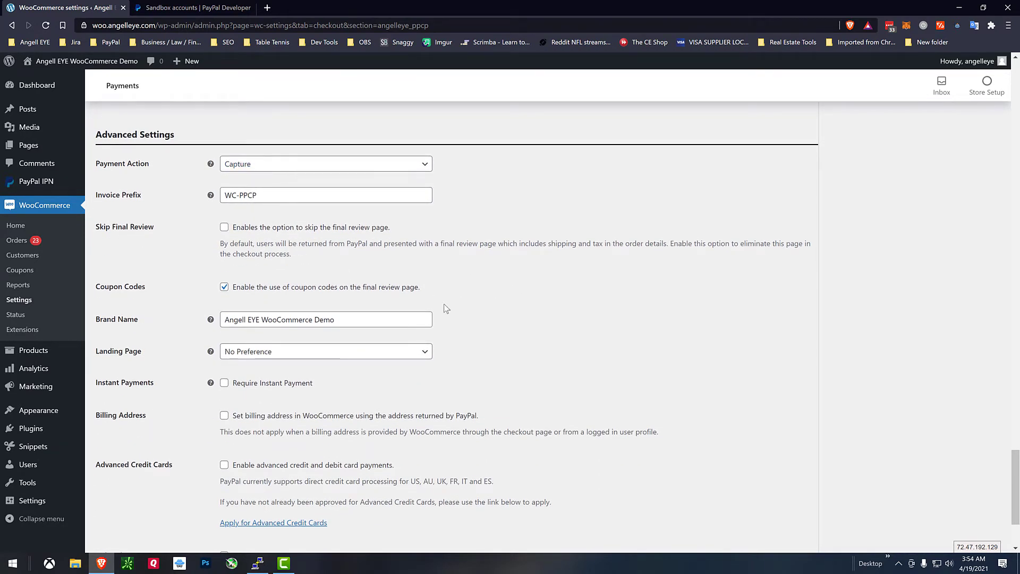
pyautogui.scroll(-2, 446, 308)
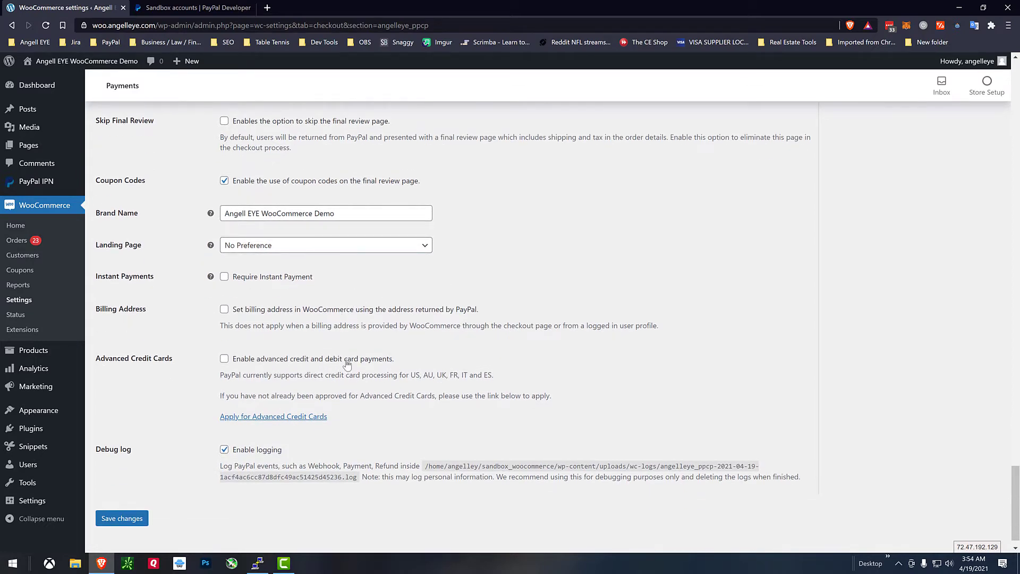
pyautogui.scroll(-1, 387, 365)
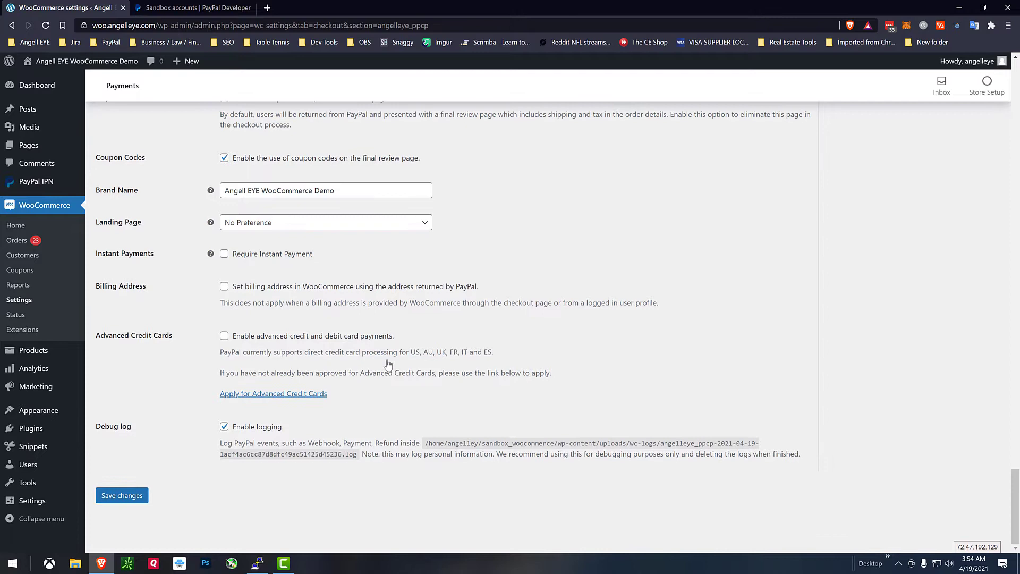
pyautogui.click(121, 497)
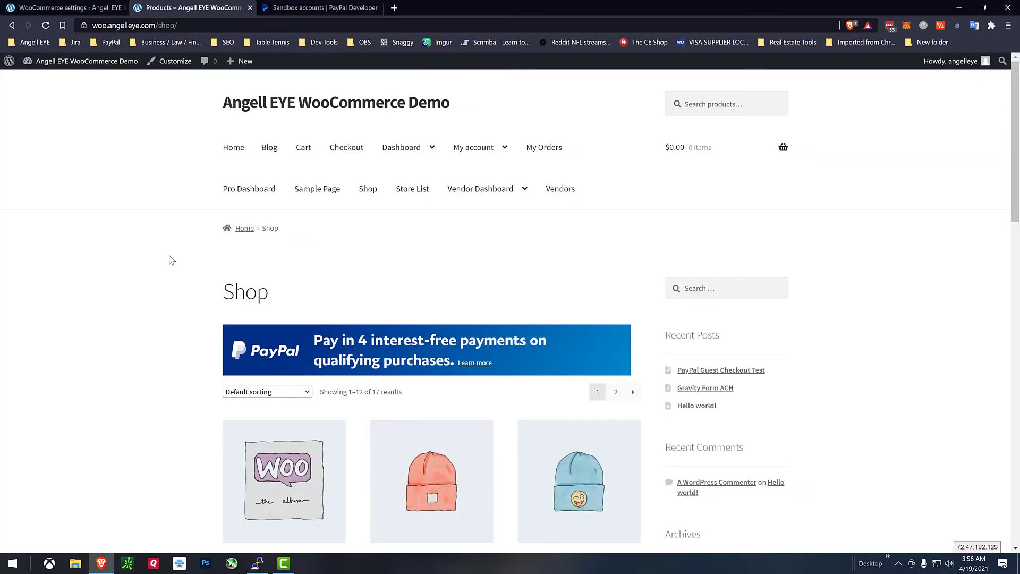
# Open the Beanie product page from the Shop grid and view its Pay in 4 and PayPal buttons.
pyautogui.scroll(-3, 171, 261)
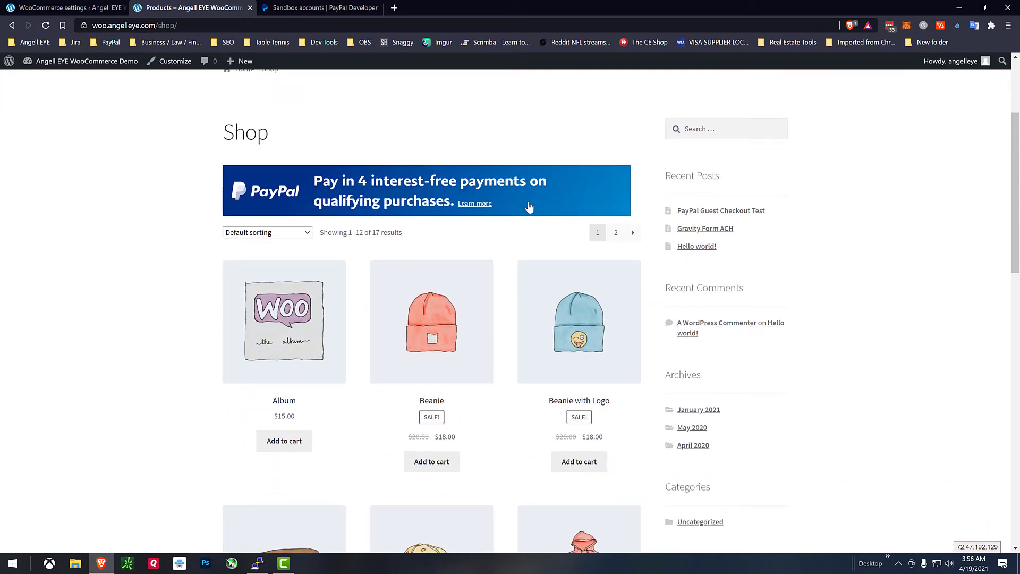
pyautogui.click(468, 311)
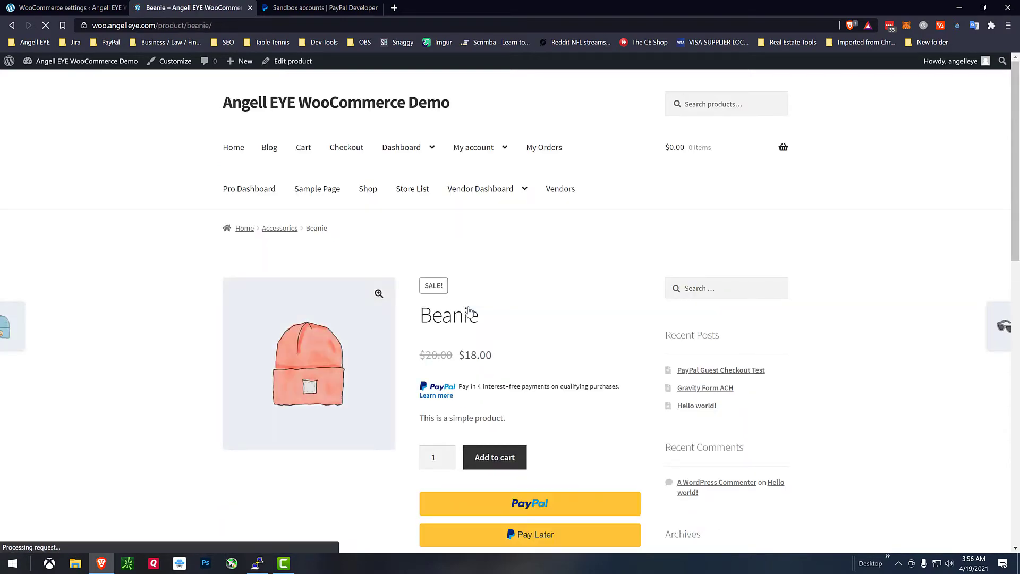
pyautogui.scroll(-2, 468, 312)
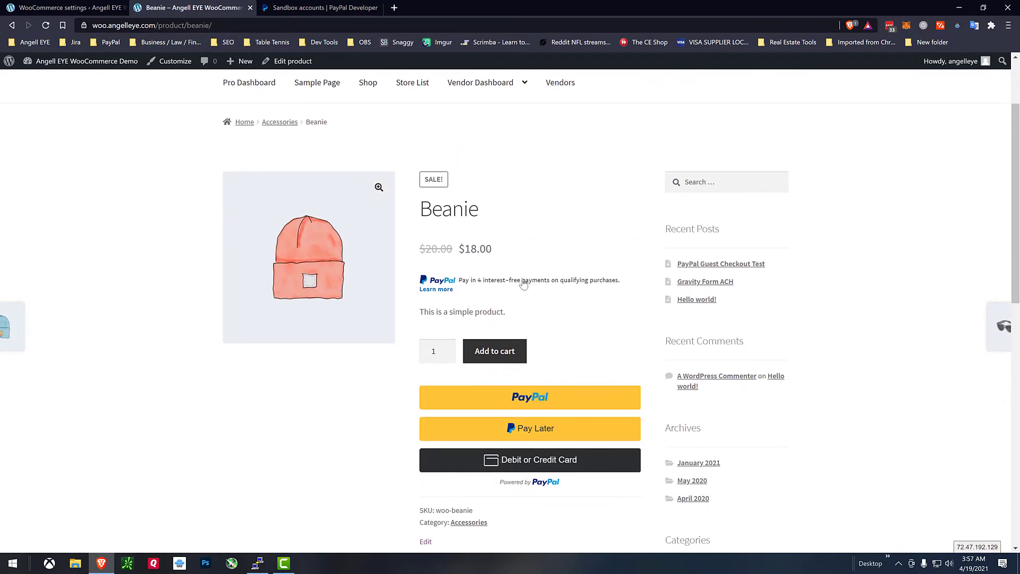
pyautogui.scroll(-2, 595, 321)
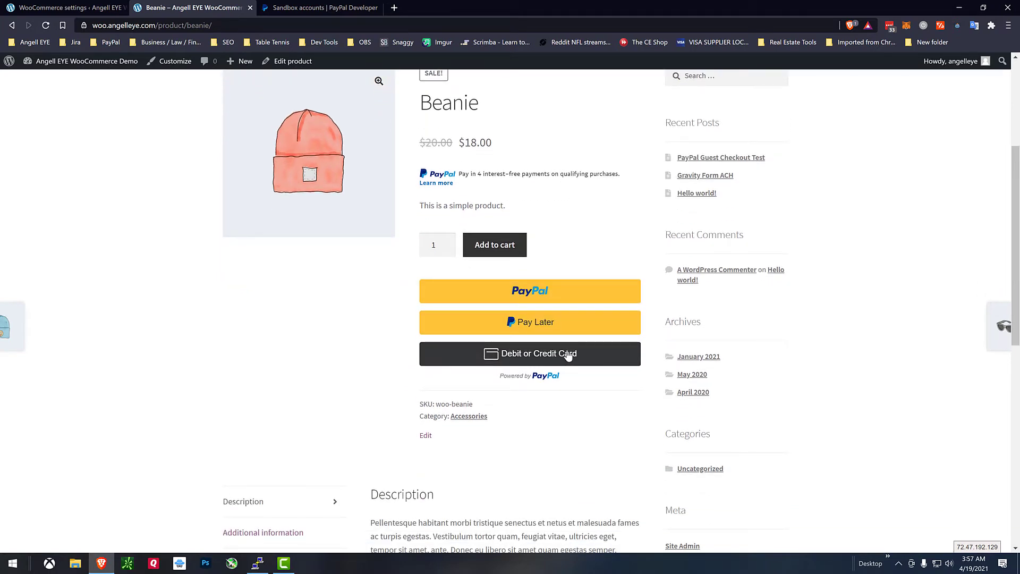
# Add one Beanie to the cart, proceed to checkout, and review its Pay in 4 and PayPal buttons.
pyautogui.click(513, 251)
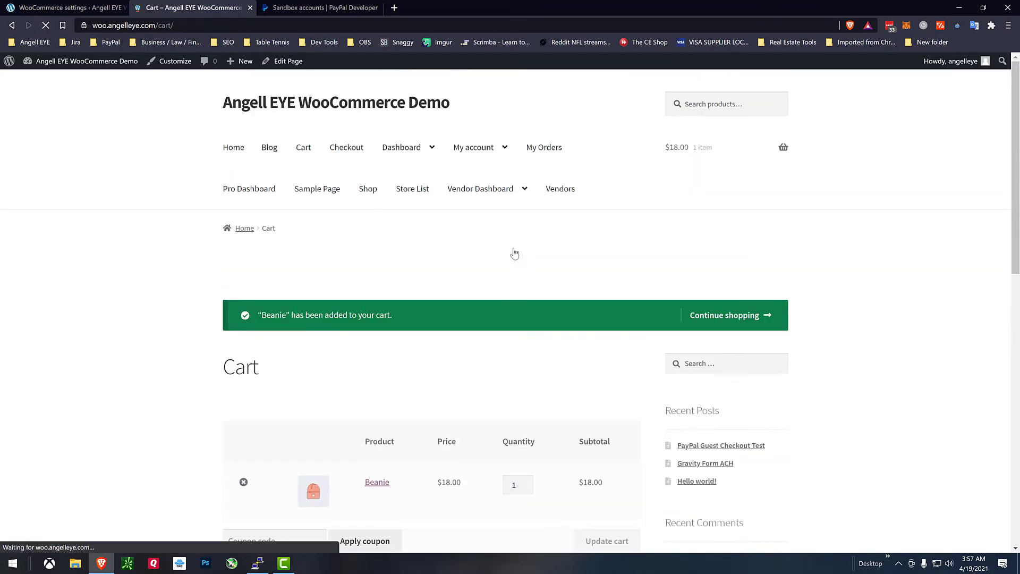
pyautogui.scroll(-3, 514, 253)
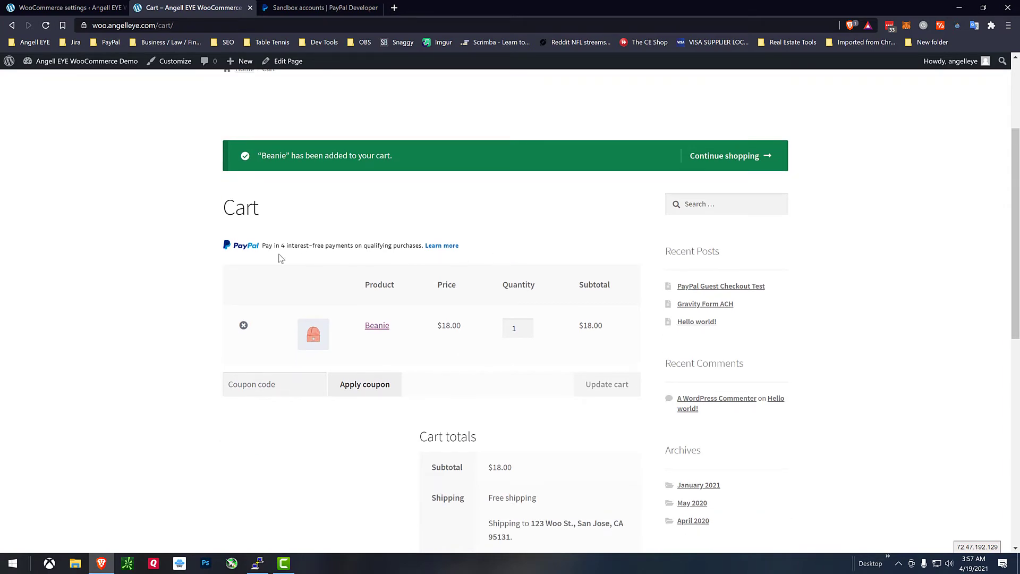
pyautogui.scroll(-4, 281, 259)
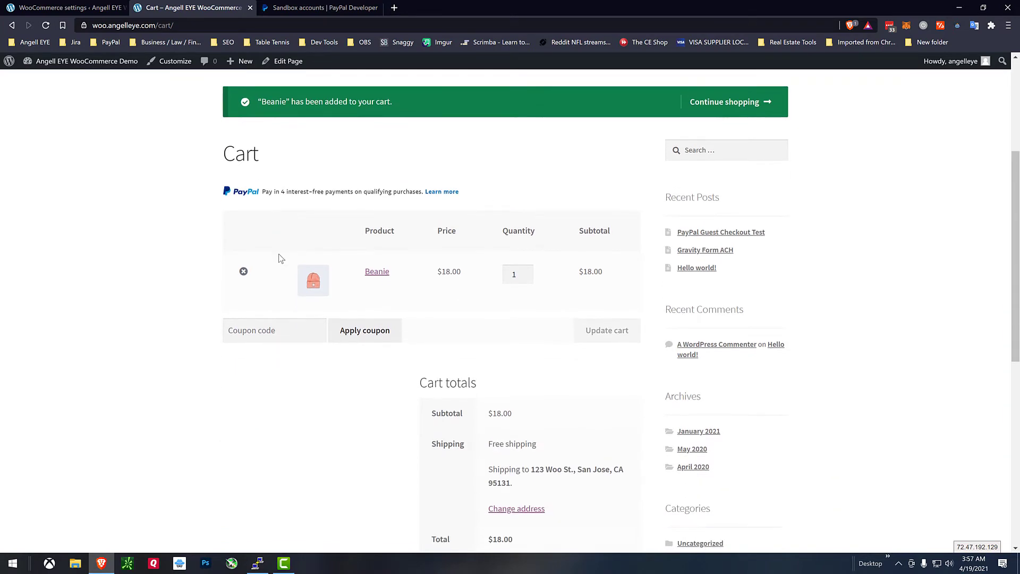
pyautogui.scroll(-3, 386, 257)
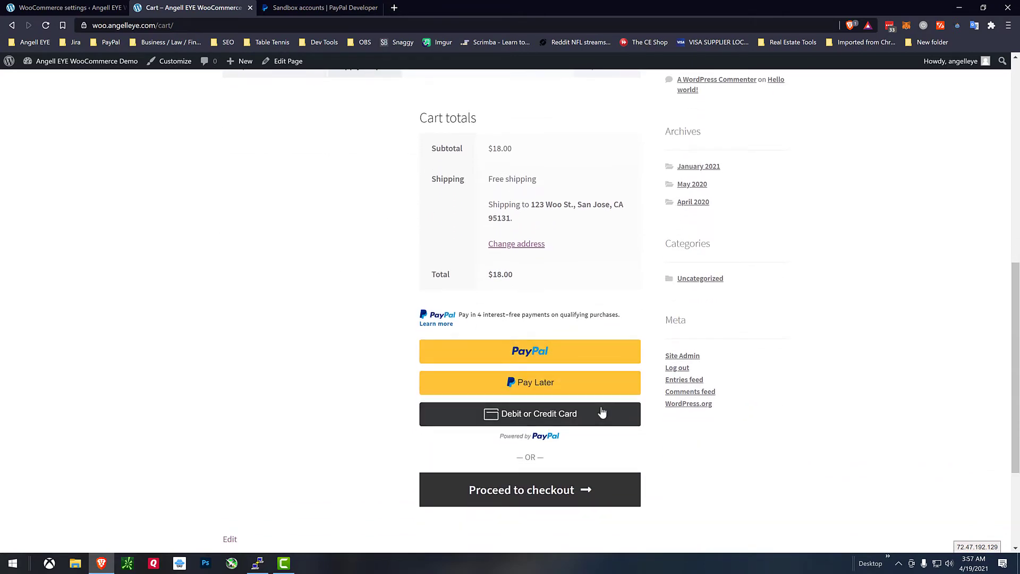
pyautogui.click(569, 489)
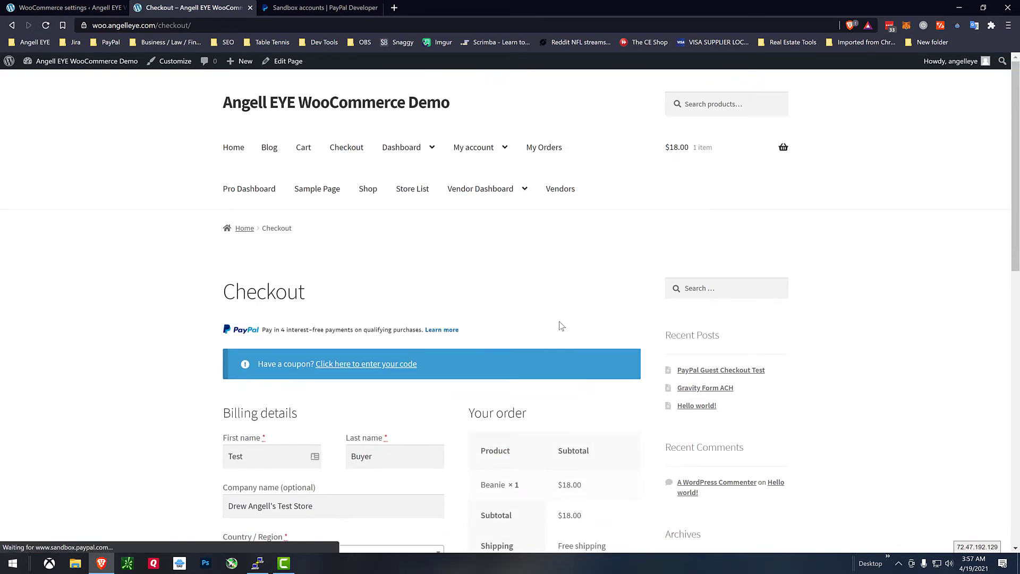
pyautogui.scroll(-2, 561, 326)
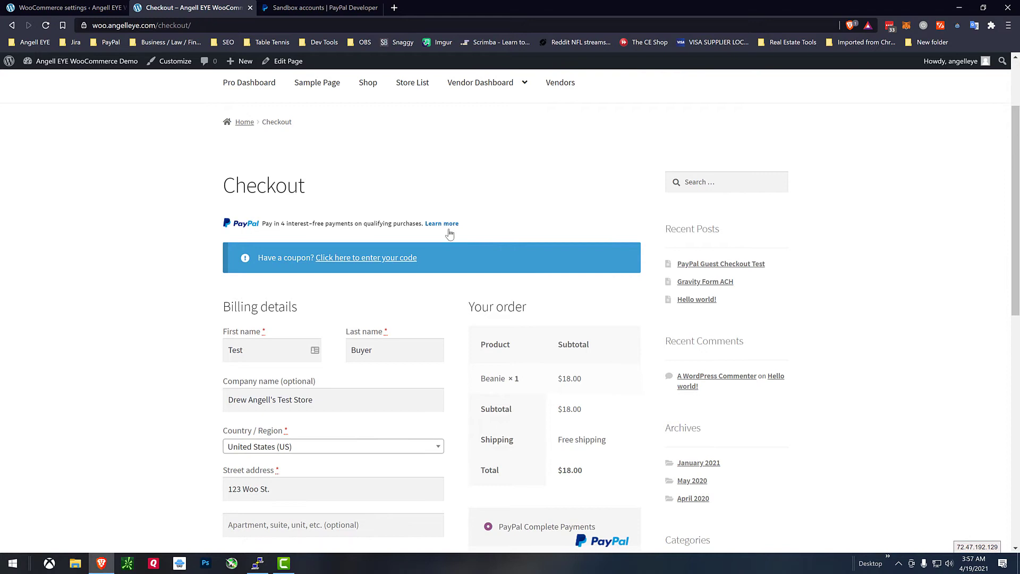
pyautogui.scroll(-4, 283, 247)
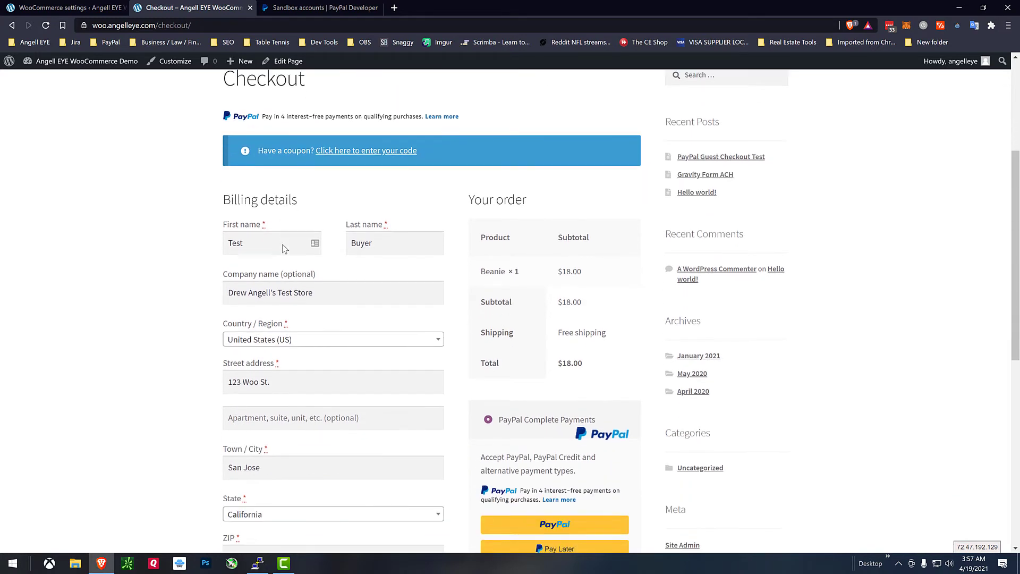
pyautogui.scroll(-2, 283, 248)
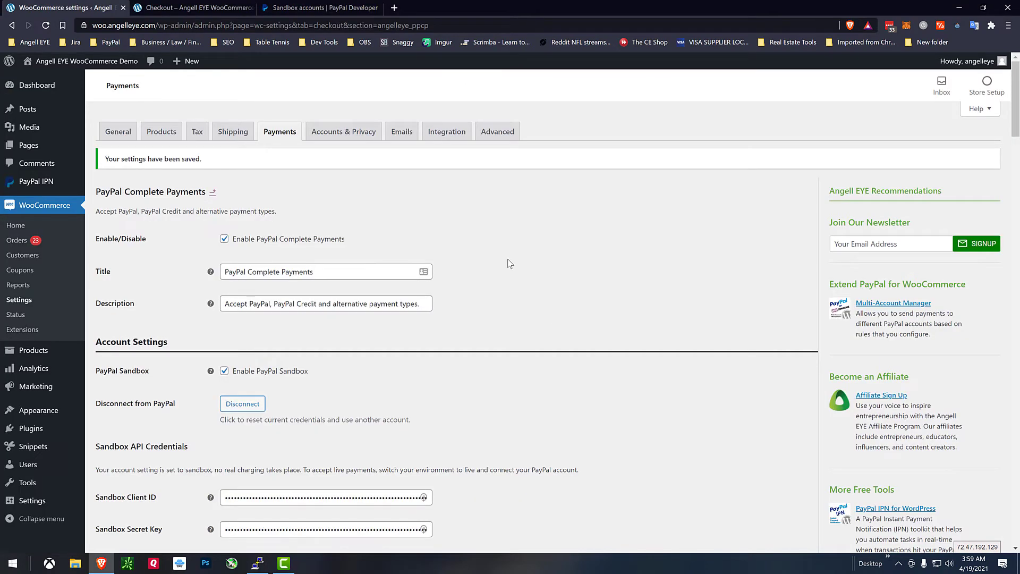
# Tick Enable advanced credit and debit card payments under Advanced Settings and save the changes.
pyautogui.scroll(-10, 508, 263)
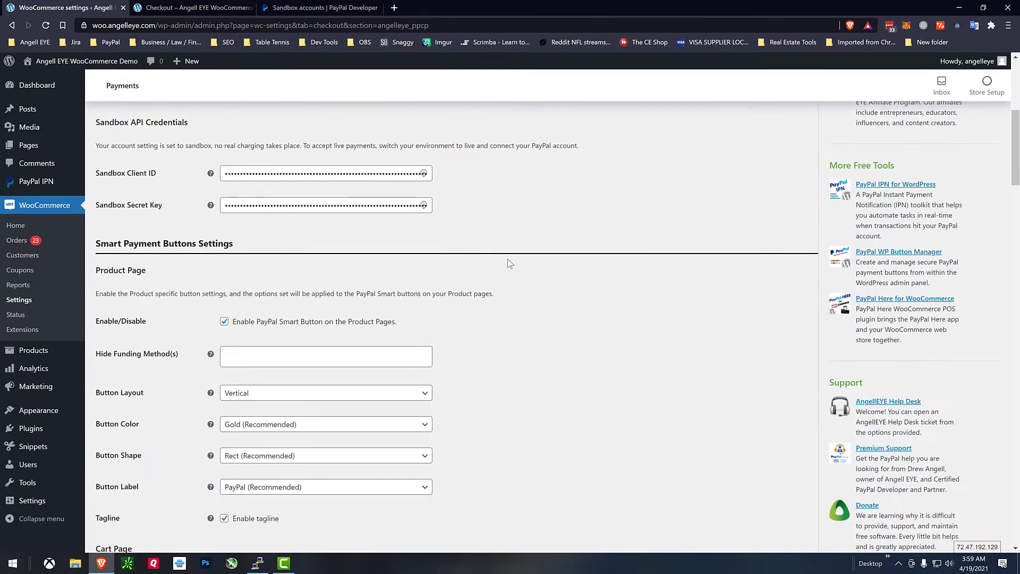
pyautogui.scroll(-12, 508, 264)
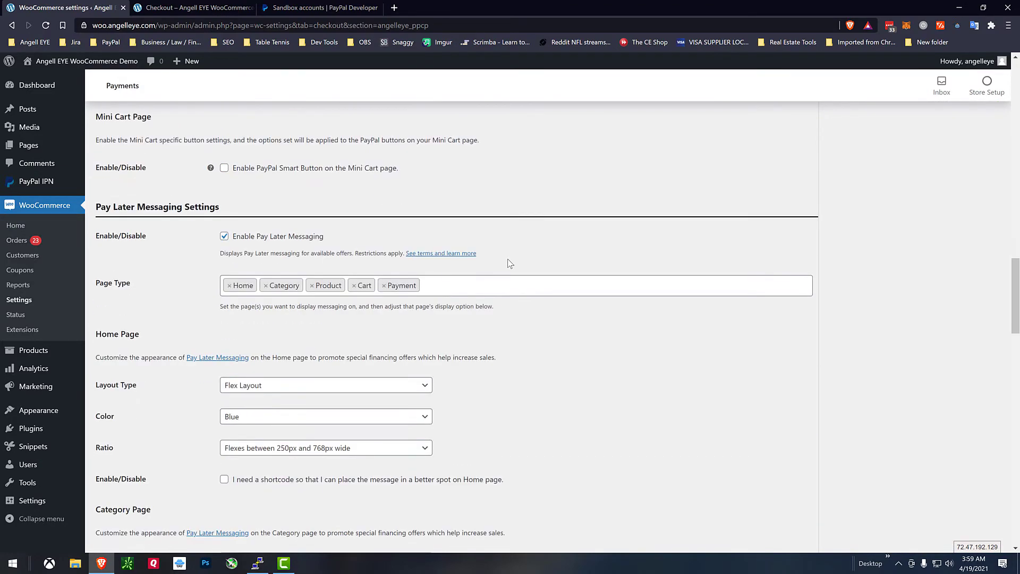
pyautogui.scroll(-14, 509, 264)
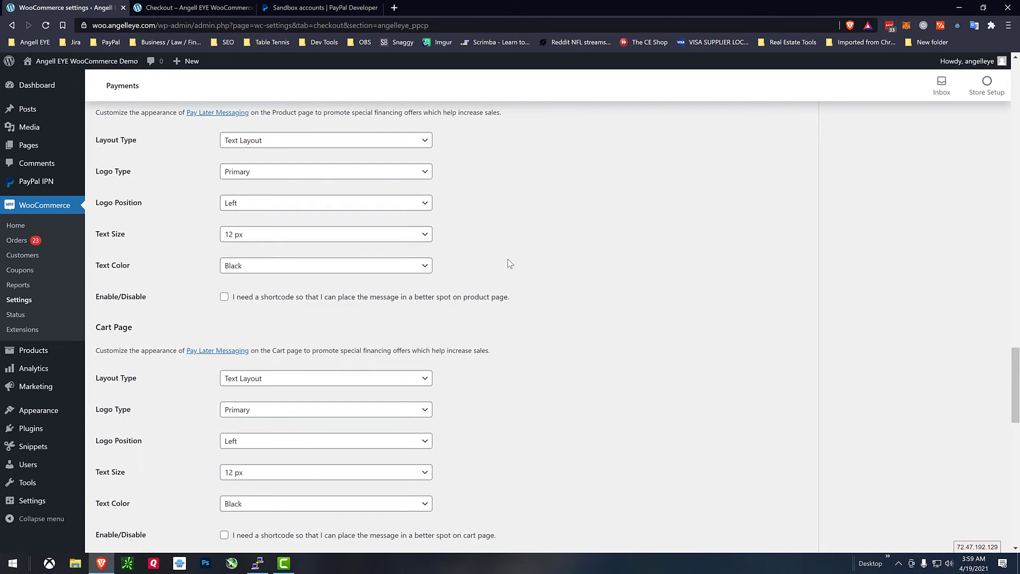
pyautogui.scroll(-14, 509, 264)
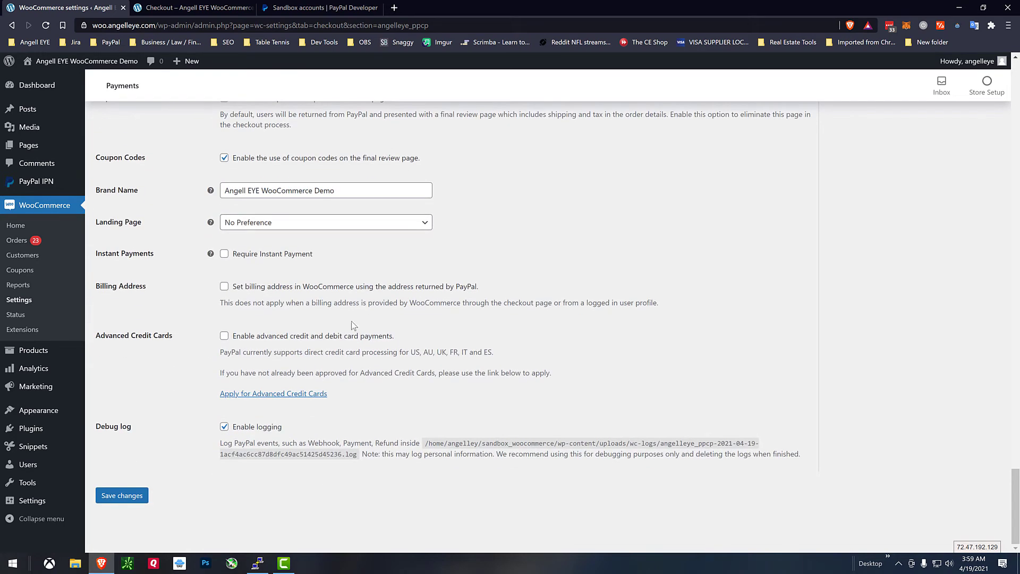
pyautogui.click(308, 340)
pyautogui.scroll(-1, 504, 340)
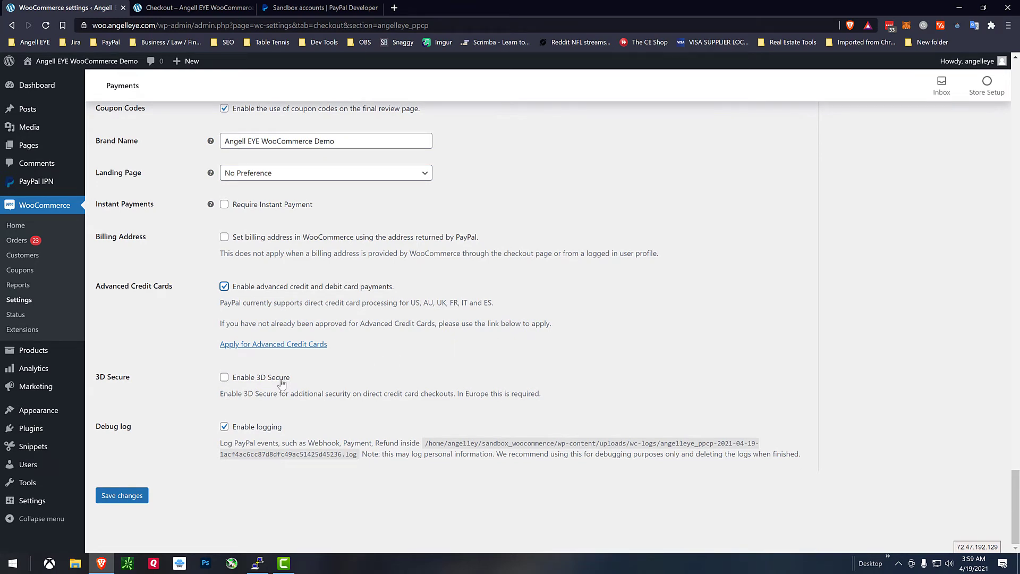
pyautogui.click(135, 497)
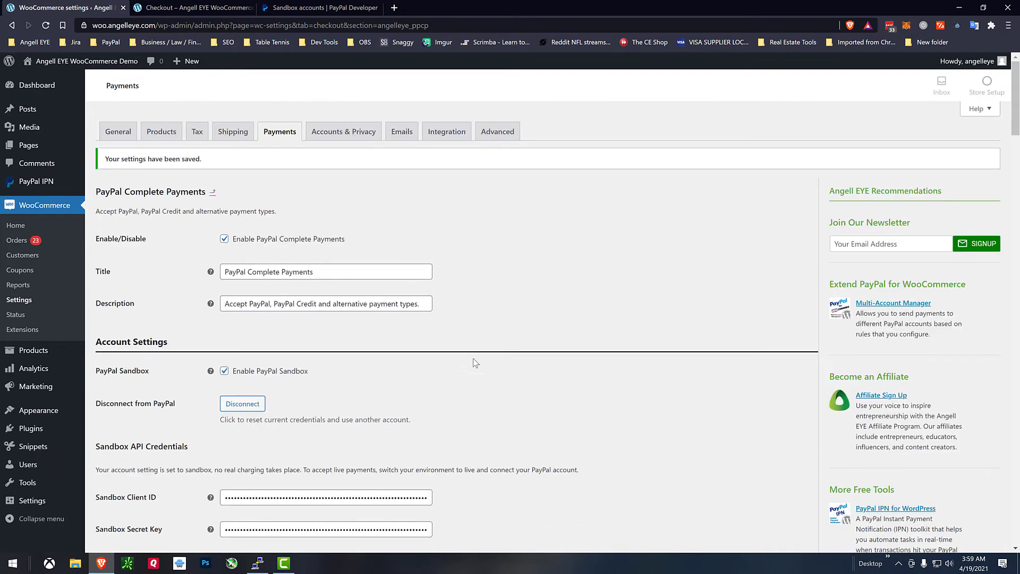
# Return to the checkout and reload it so the inline card number, expiry and code fields appear.
pyautogui.click(206, 8)
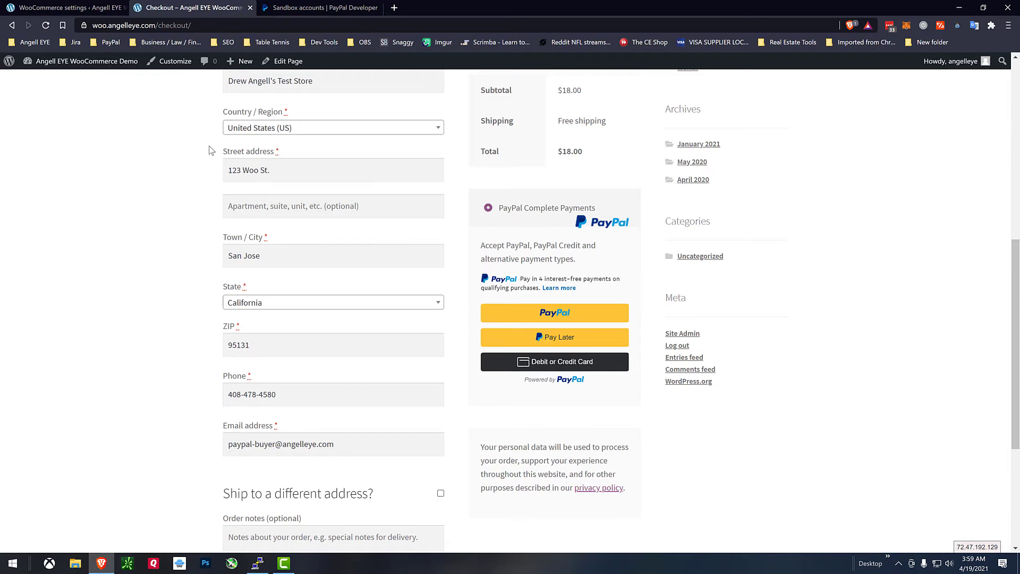
pyautogui.click(46, 25)
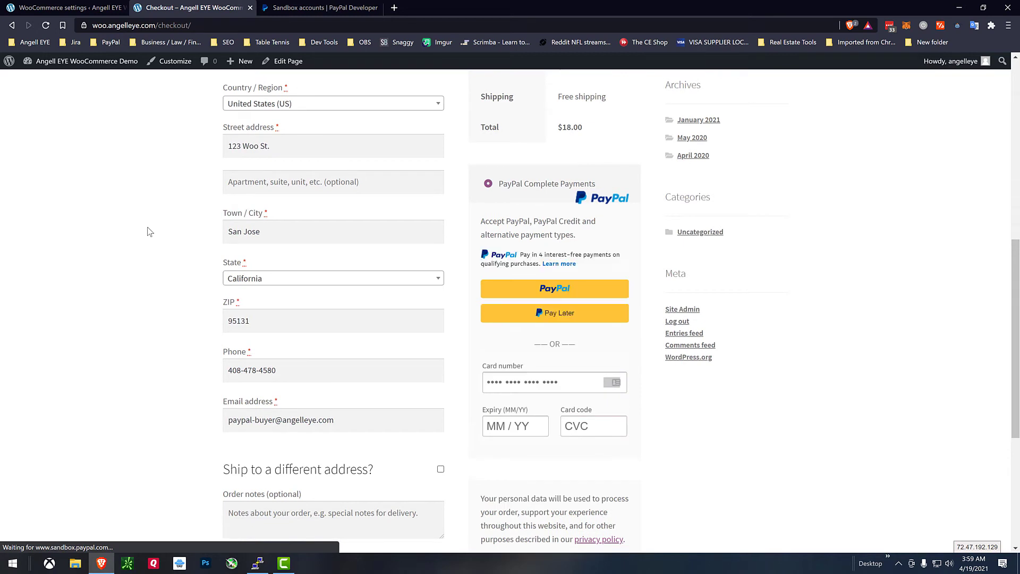
pyautogui.scroll(-1, 144, 234)
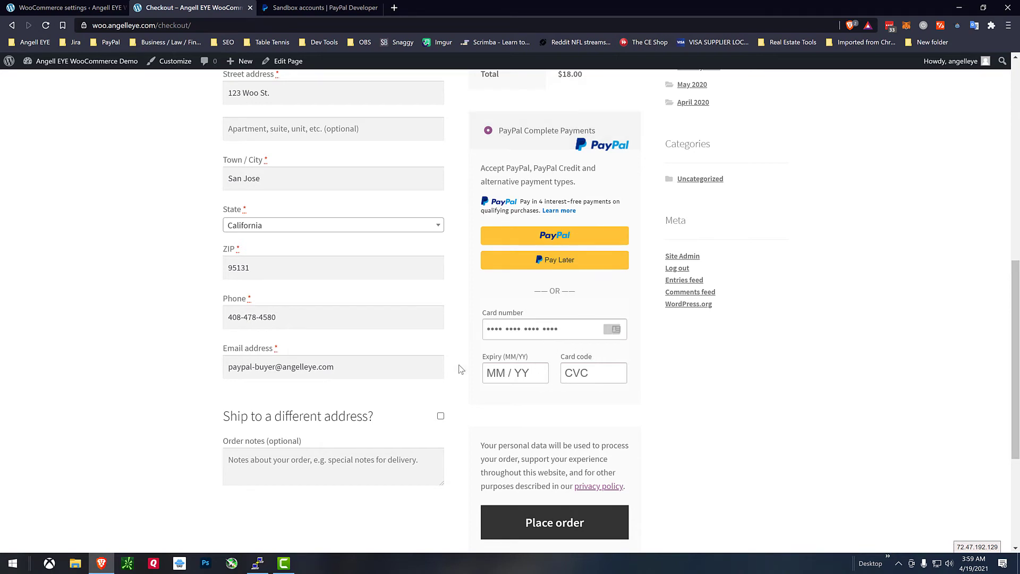
pyautogui.scroll(2, 461, 369)
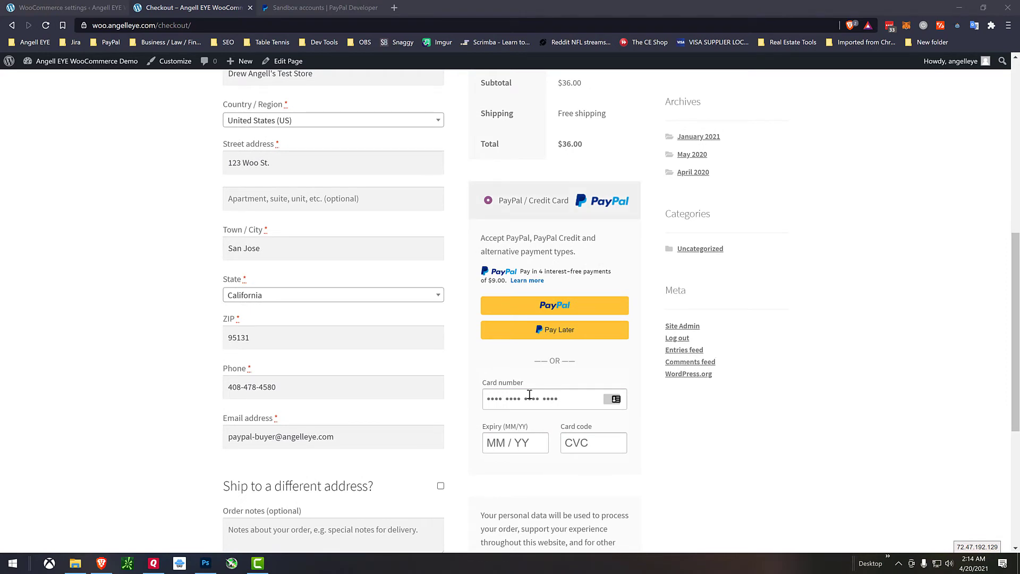
# Pay with the test Visa card, expiry 04/25 and CVC 123, and place the $36.00 order.
pyautogui.click(521, 400)
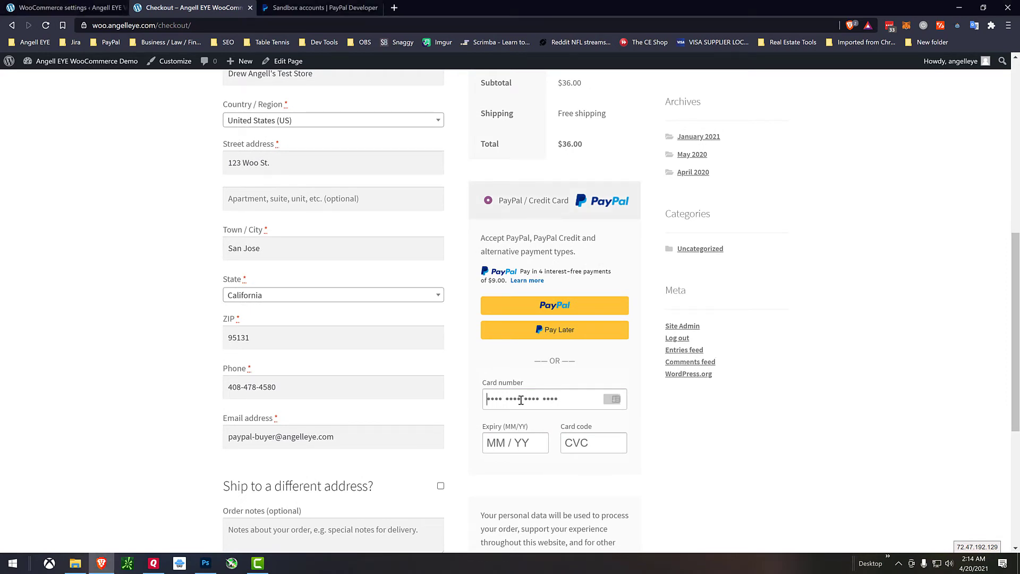
pyautogui.hotkey('ctrl', 'v')
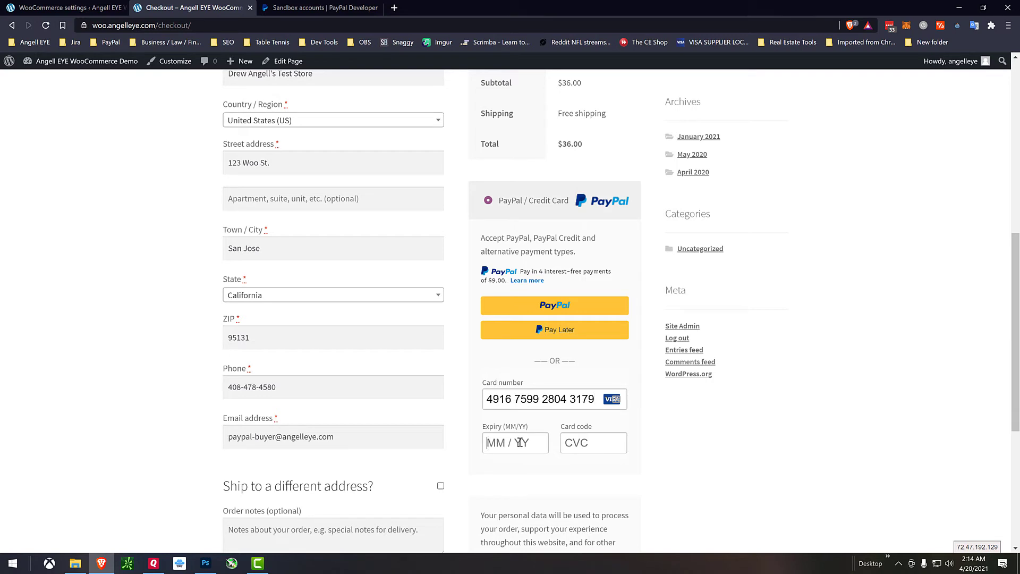
pyautogui.click(520, 442)
pyautogui.write('0')
pyautogui.write('425123')
pyautogui.scroll(-1, 586, 394)
pyautogui.scroll(-2, 586, 394)
pyautogui.click(556, 485)
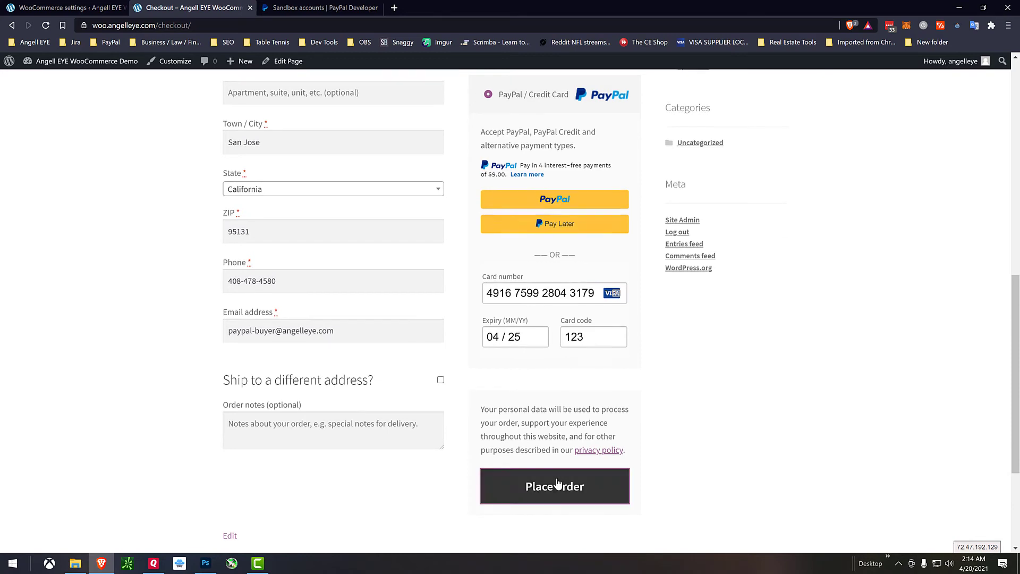
pyautogui.scroll(3, 579, 432)
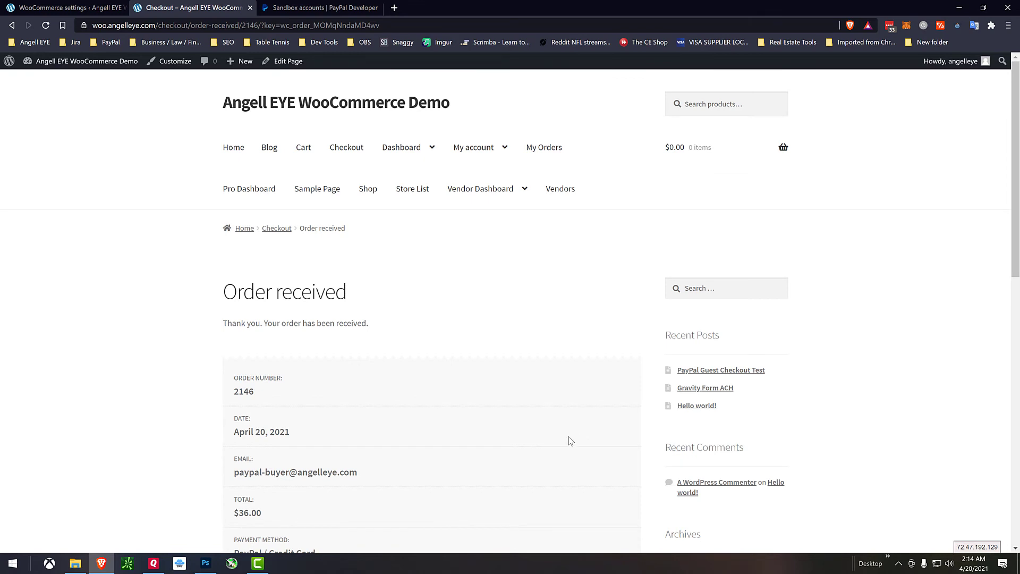
# In the store admin, open the PayPal Complete Payments log under WooCommerce Status > Logs.
pyautogui.click(59, 7)
pyautogui.click(16, 315)
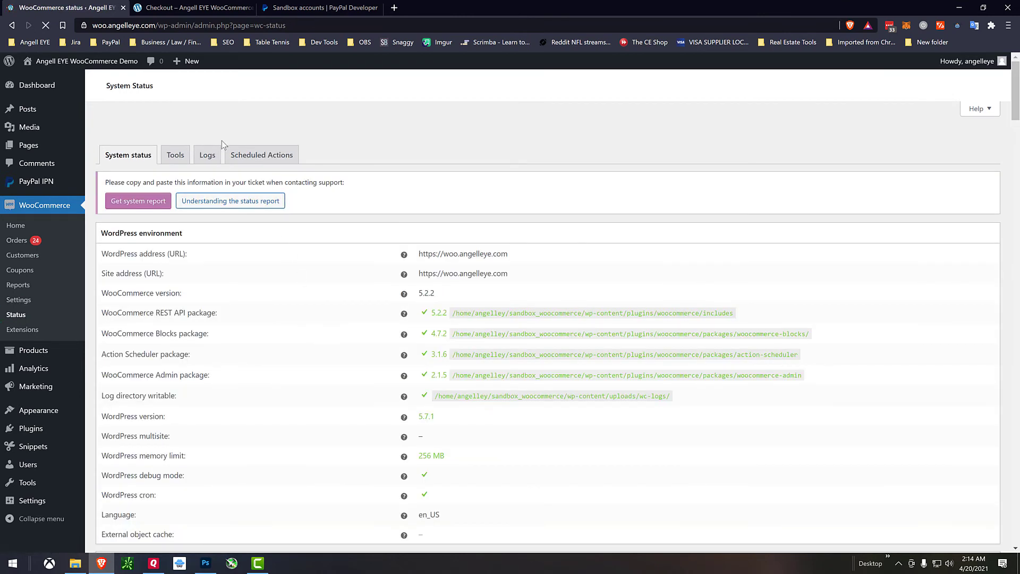
pyautogui.click(208, 133)
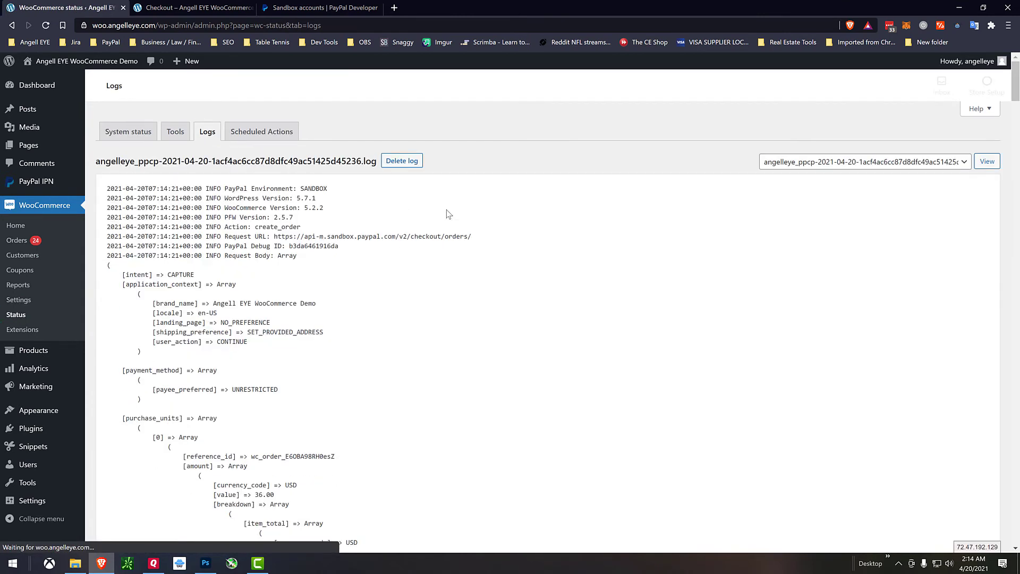
pyautogui.scroll(-2, 473, 257)
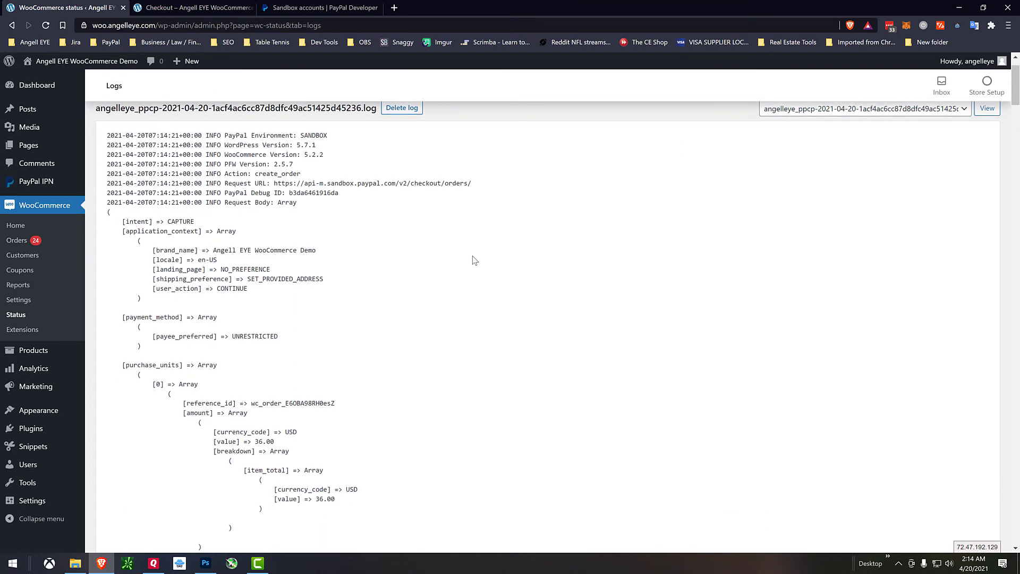
pyautogui.scroll(2, 475, 259)
# Highlight the card order's PayPal Debug ID, then scroll through the rest of the log.
pyautogui.moveTo(340, 195); pyautogui.dragTo(225, 194)
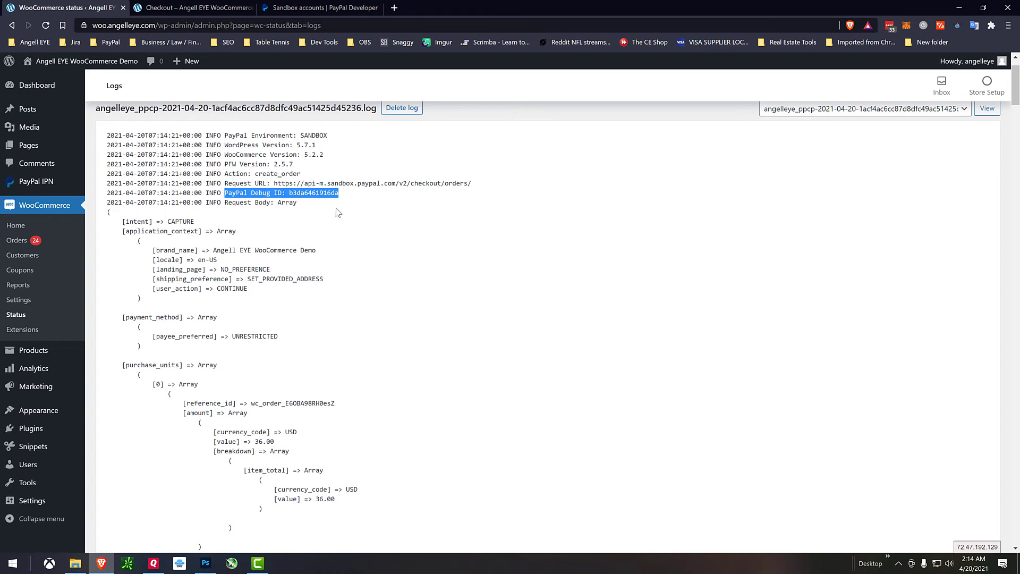
pyautogui.click(380, 208)
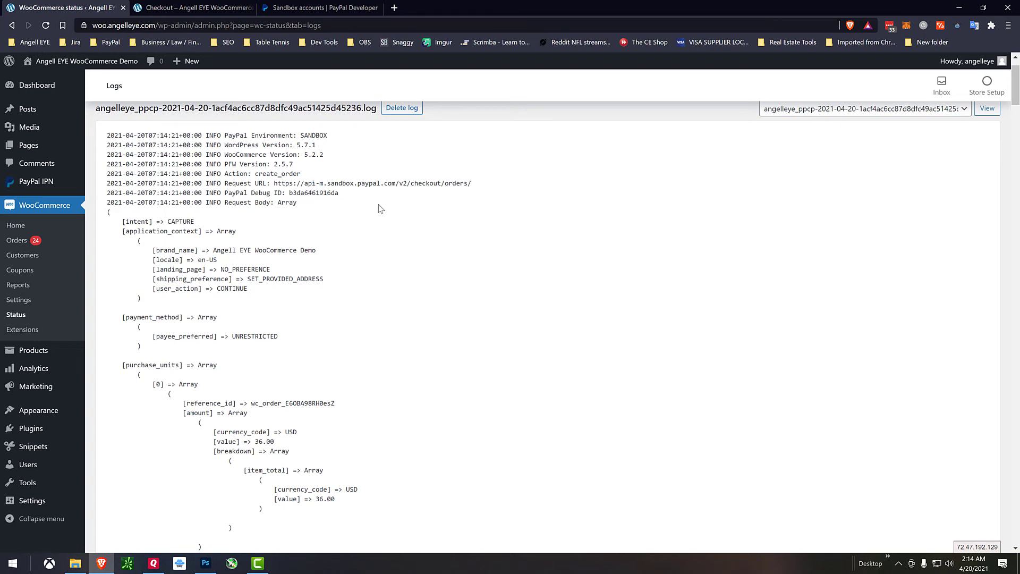
pyautogui.scroll(-1, 499, 296)
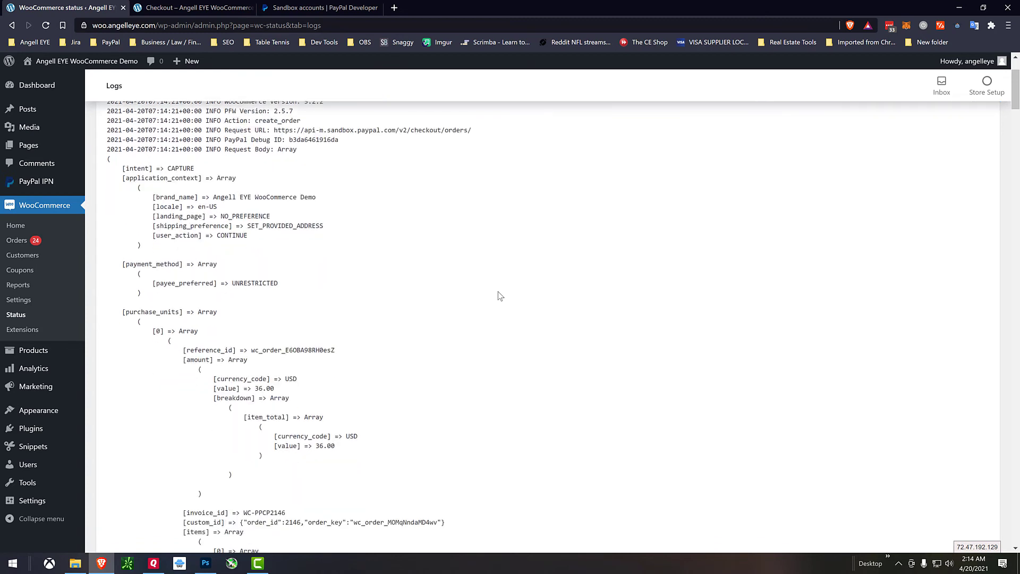
pyautogui.scroll(-5, 500, 296)
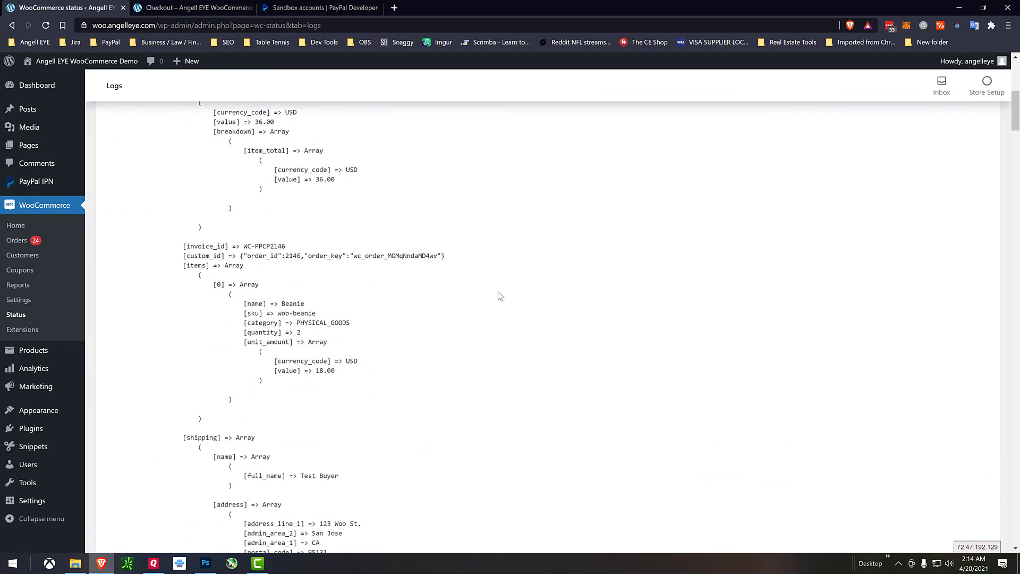
pyautogui.scroll(-5, 499, 296)
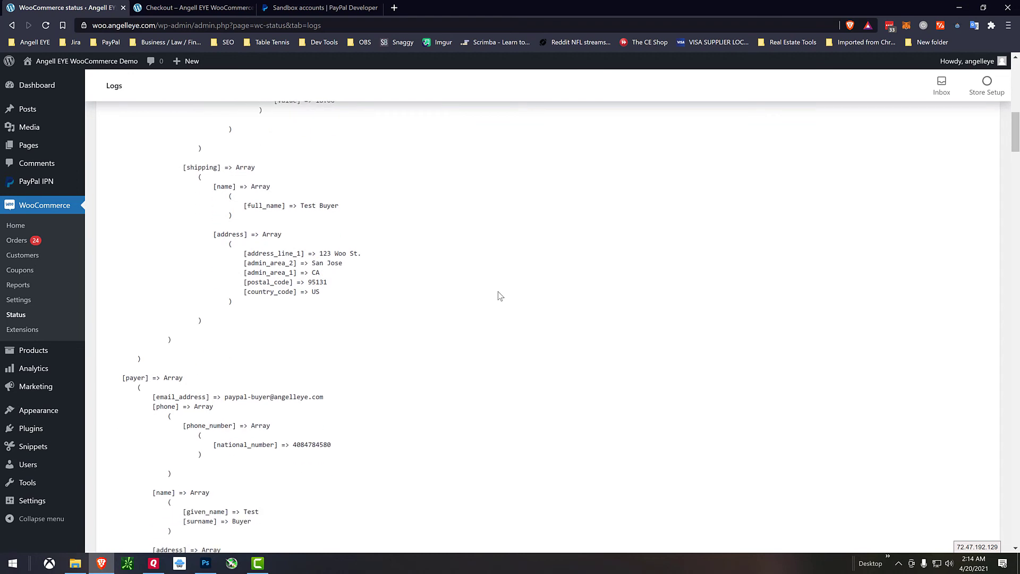
pyautogui.scroll(-5, 499, 295)
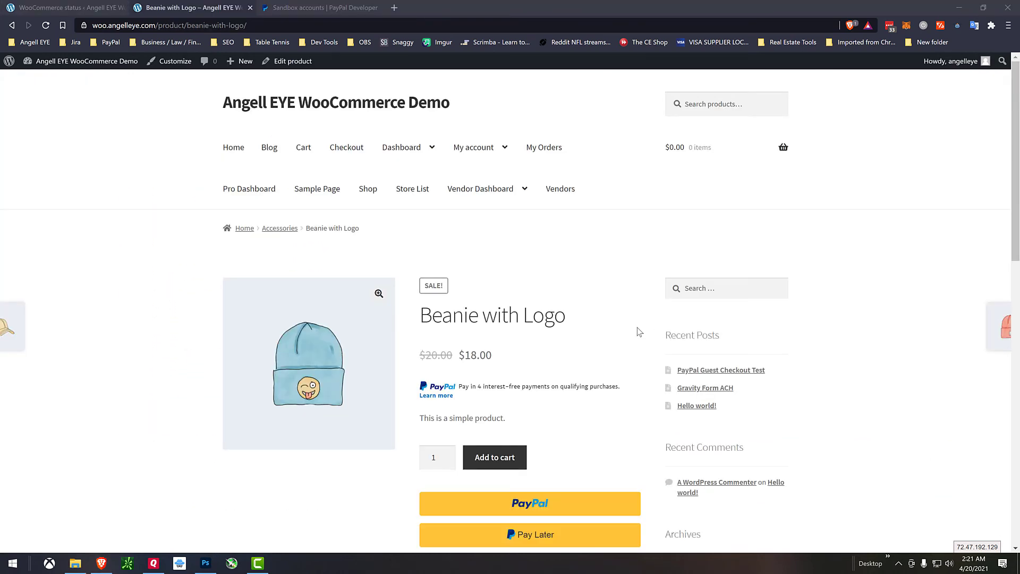
# Pay for the Beanie with Logo via PayPal, signing in with the sandbox buyer account password, and approve it.
pyautogui.scroll(-3, 636, 327)
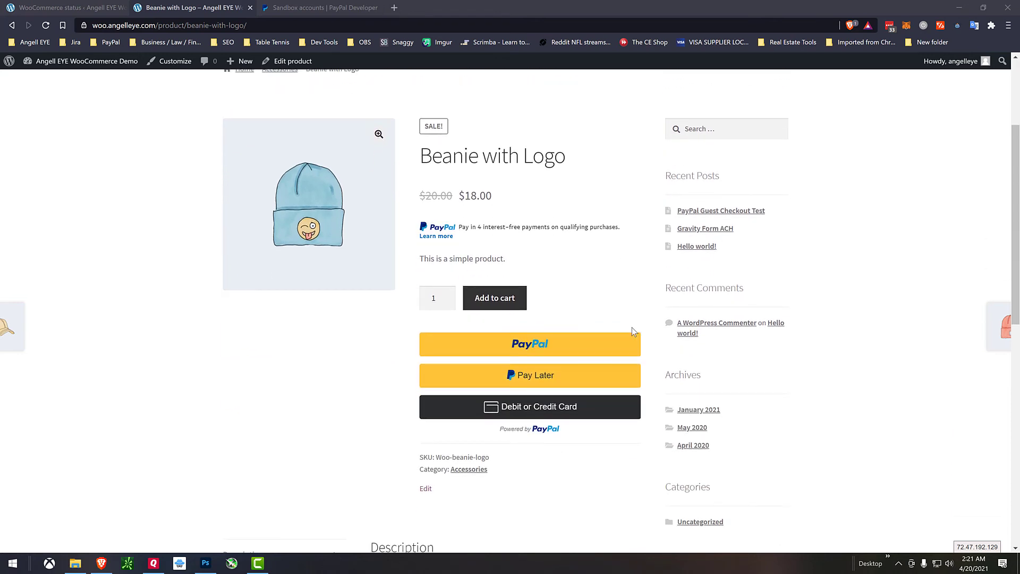
pyautogui.click(537, 342)
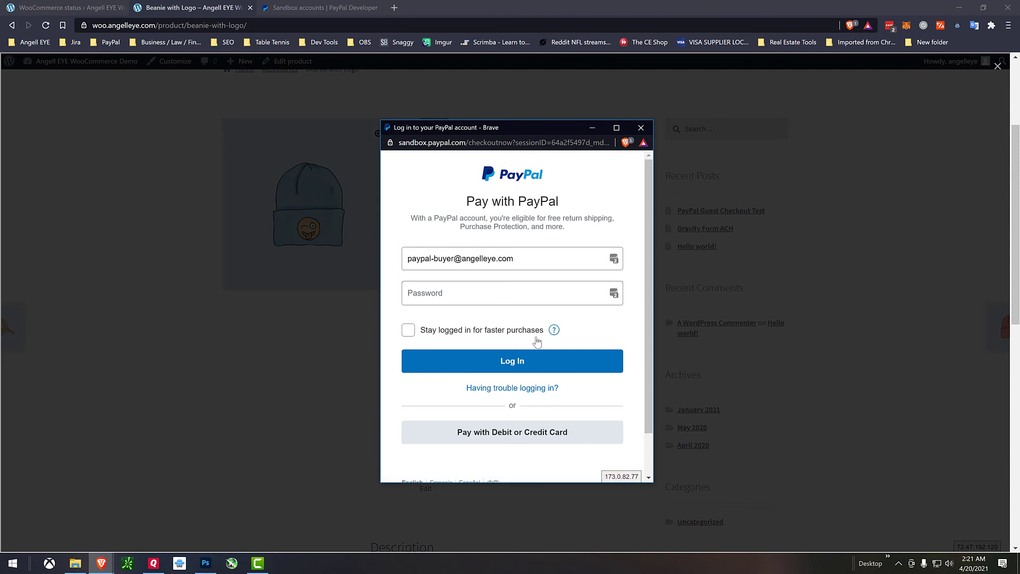
pyautogui.click(479, 291)
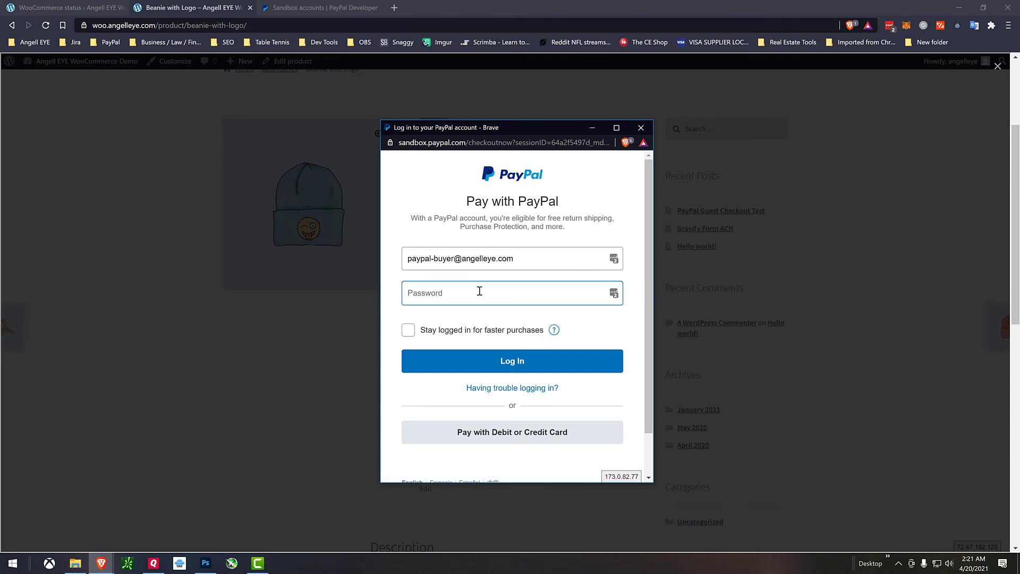
pyautogui.write('*********')
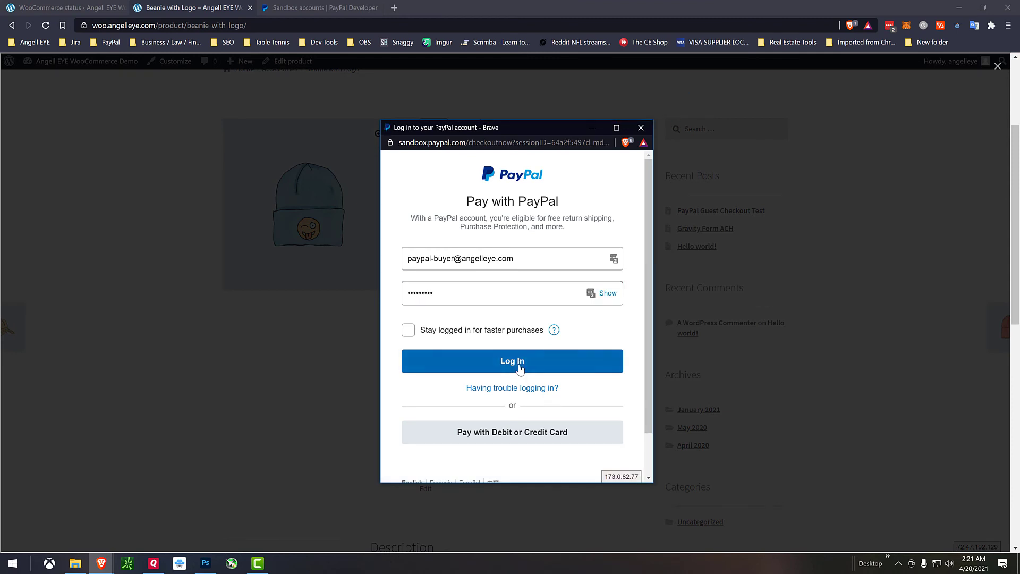
pyautogui.click(520, 367)
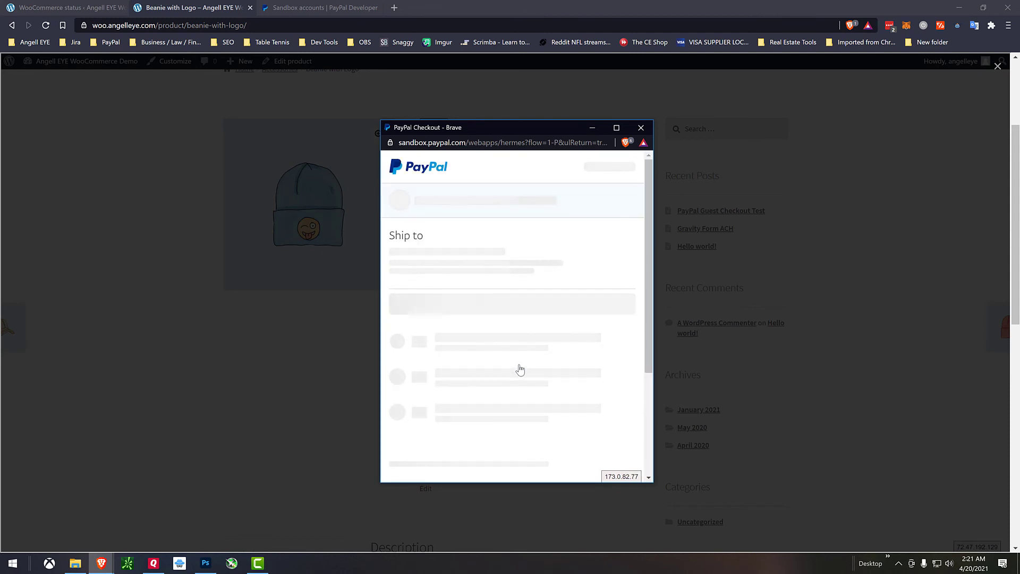
pyautogui.scroll(-4, 519, 364)
pyautogui.click(527, 396)
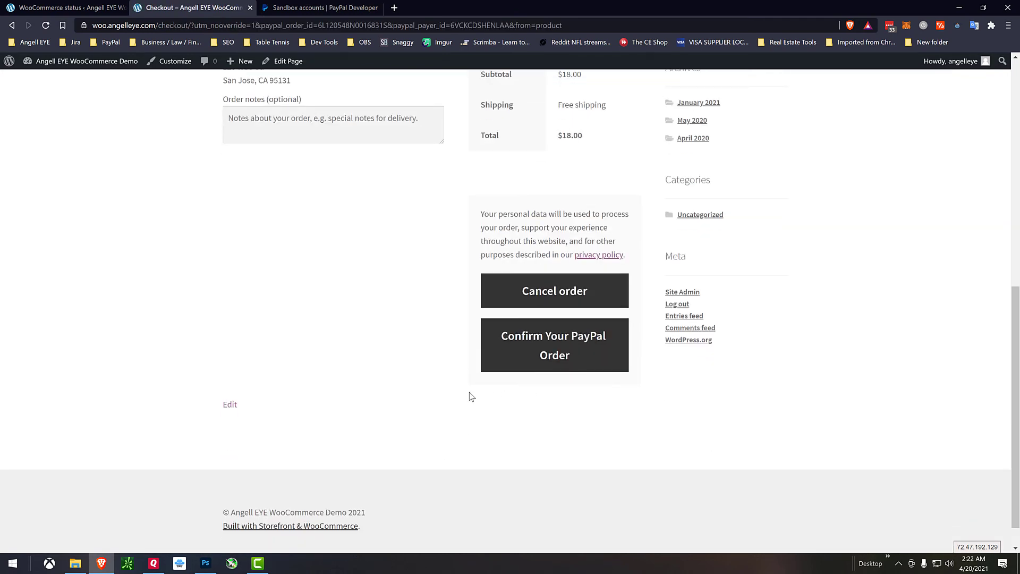
# Confirm and place the $18.00 PayPal order with free shipping.
pyautogui.scroll(4, 470, 392)
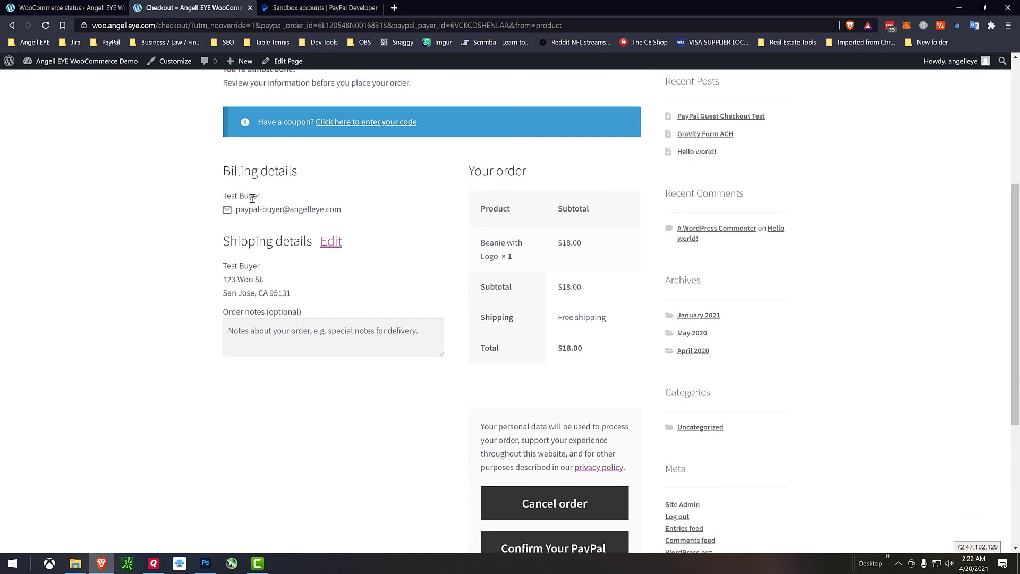
pyautogui.scroll(-3, 455, 382)
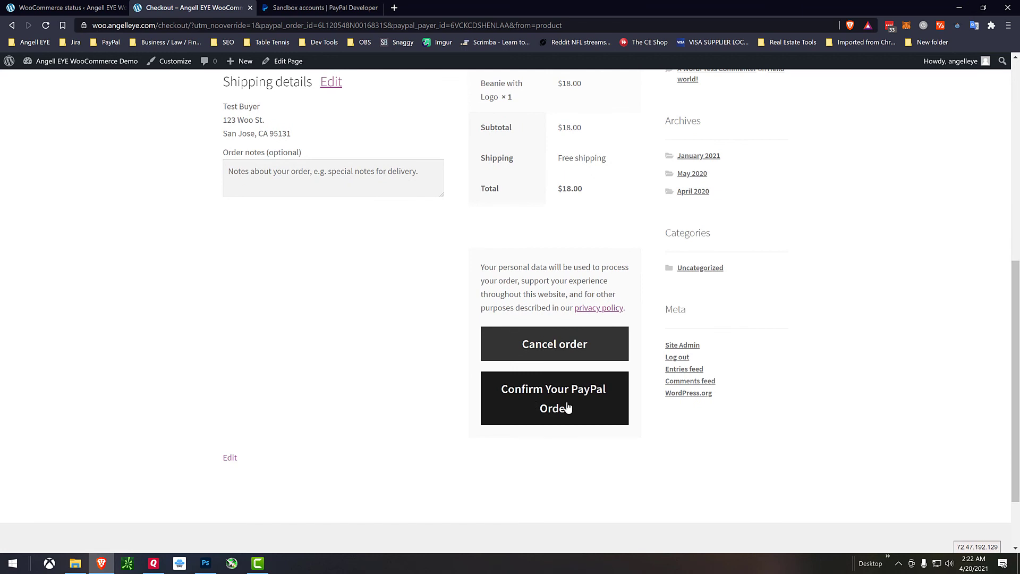
pyautogui.click(567, 407)
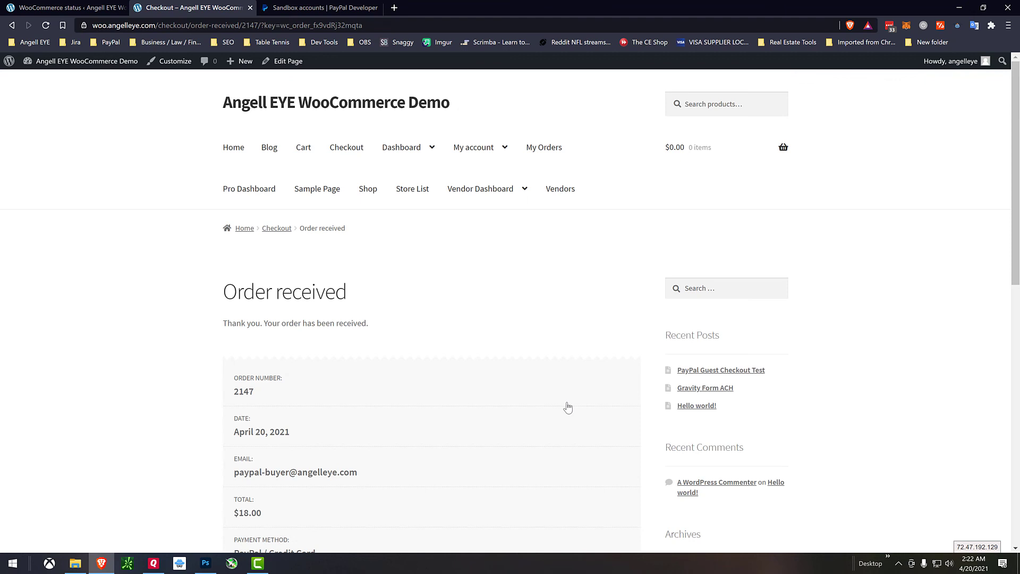
pyautogui.scroll(-3, 567, 407)
pyautogui.scroll(1, 567, 406)
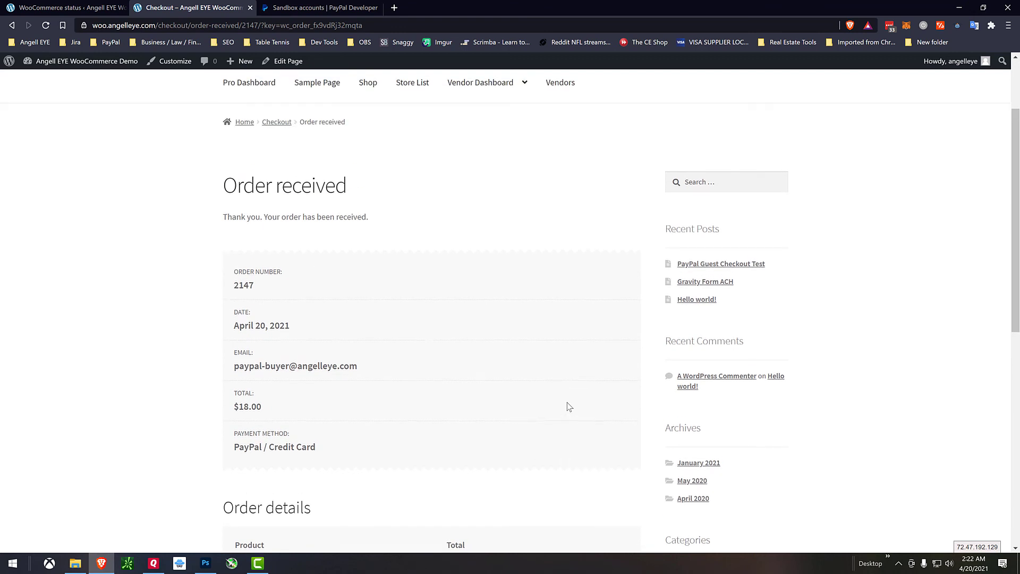
pyautogui.scroll(2, 566, 403)
# In the admin's PayPal Complete Payments log, highlight the new order's PayPal Debug ID.
pyautogui.click(69, 7)
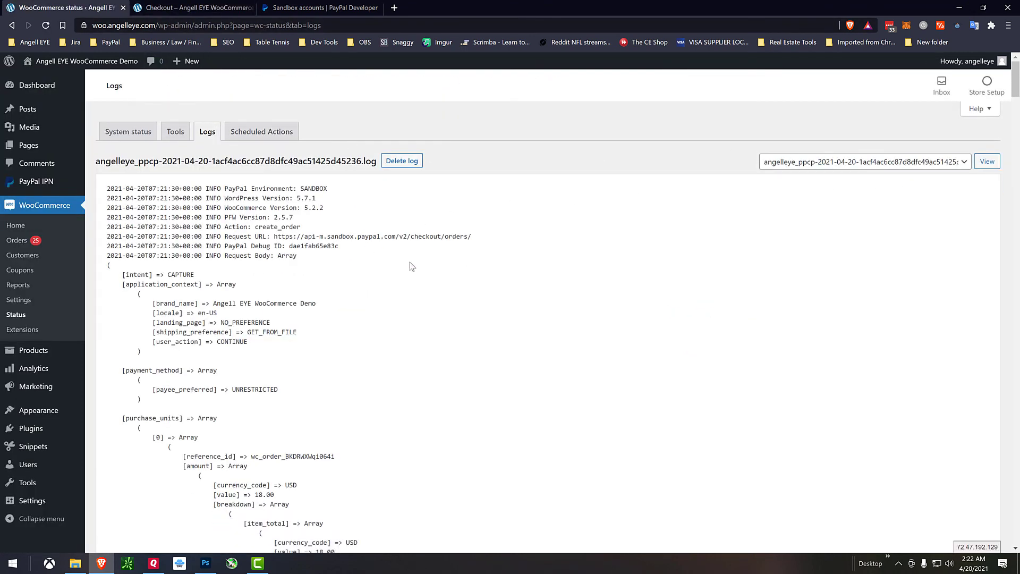
pyautogui.scroll(-1, 409, 262)
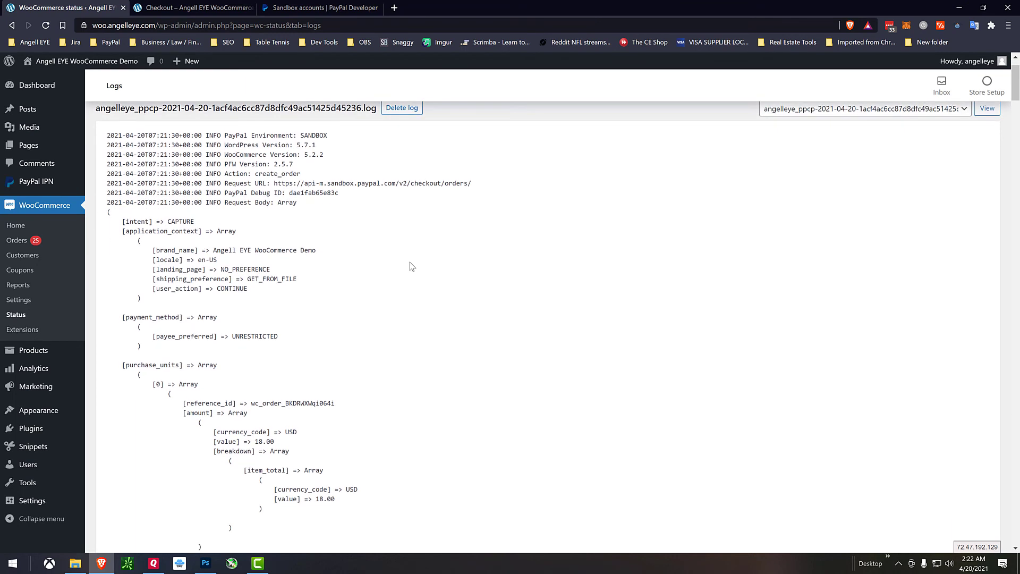
pyautogui.moveTo(320, 197); pyautogui.dragTo(240, 197)
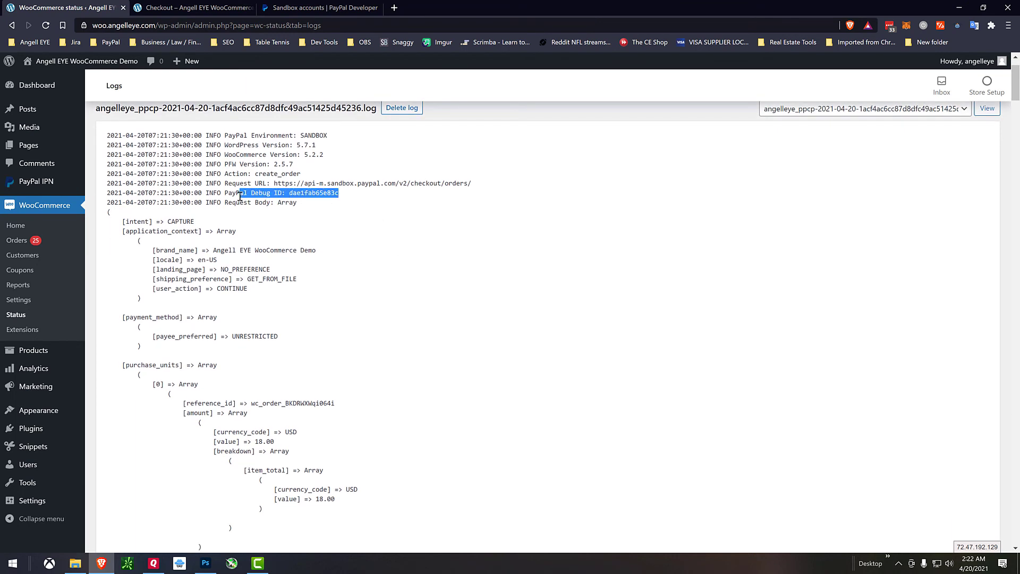